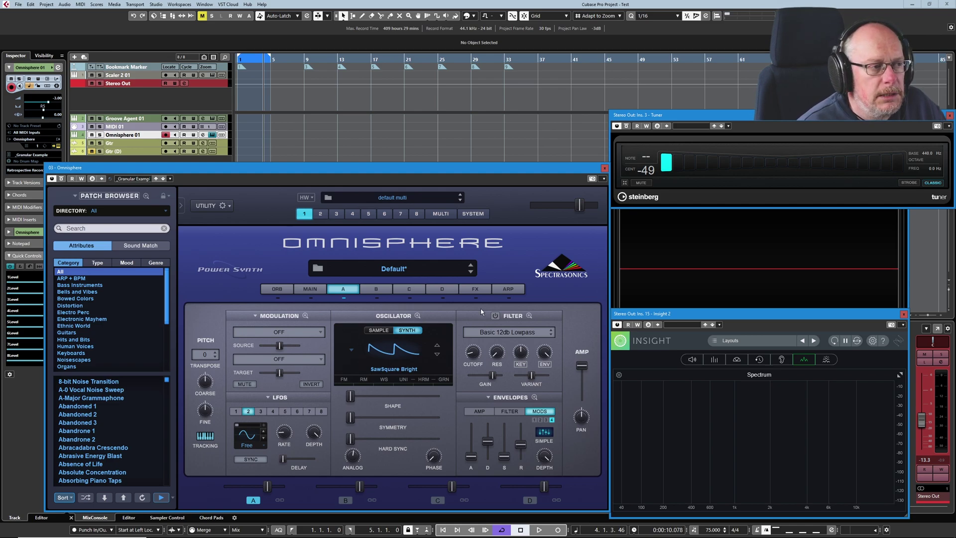
# Show Omnisphere's FX page for part A, with its four effect slots empty.
pyautogui.click(476, 289)
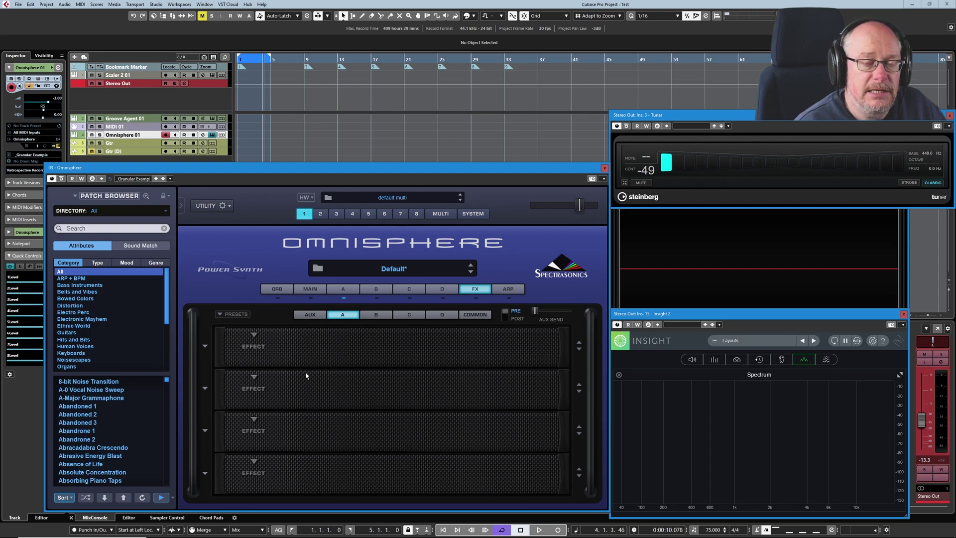
# Load Analog Chorus from the Modulation category into part A's first effect slot.
pyautogui.click(254, 335)
pyautogui.click(339, 346)
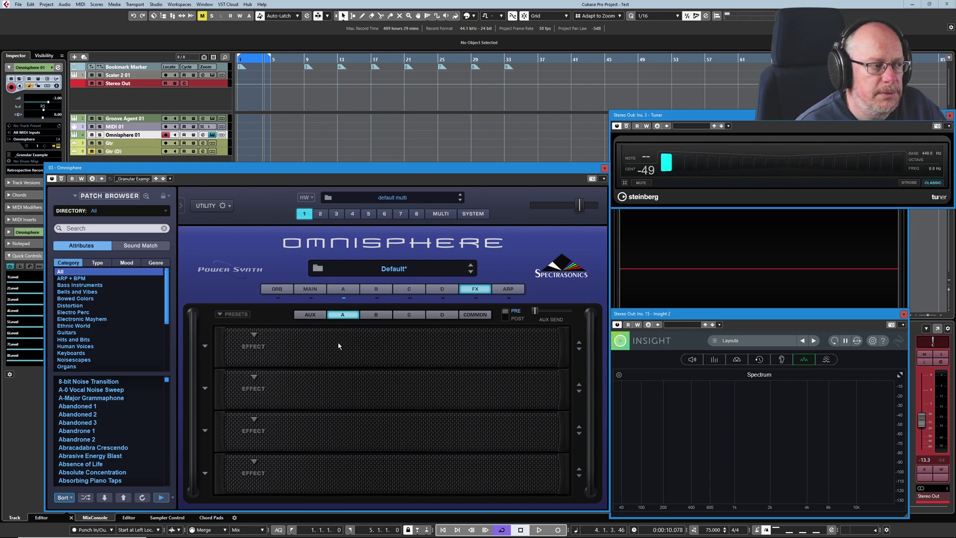
pyautogui.click(253, 336)
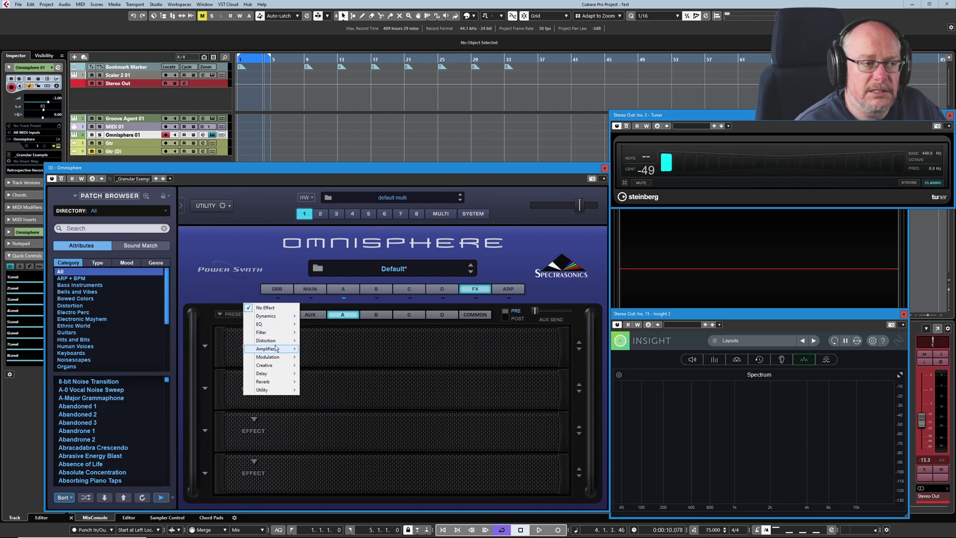
pyautogui.moveTo(277, 350)
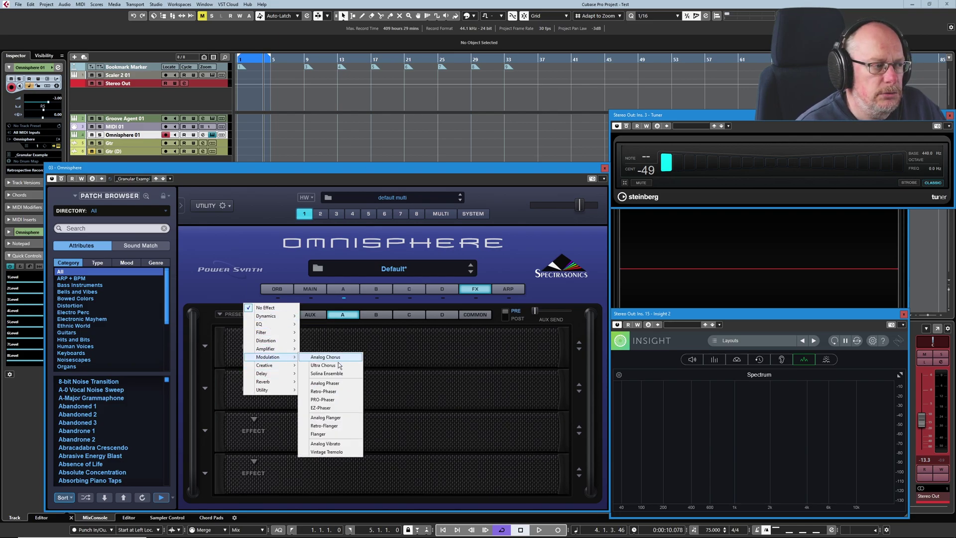
pyautogui.click(333, 359)
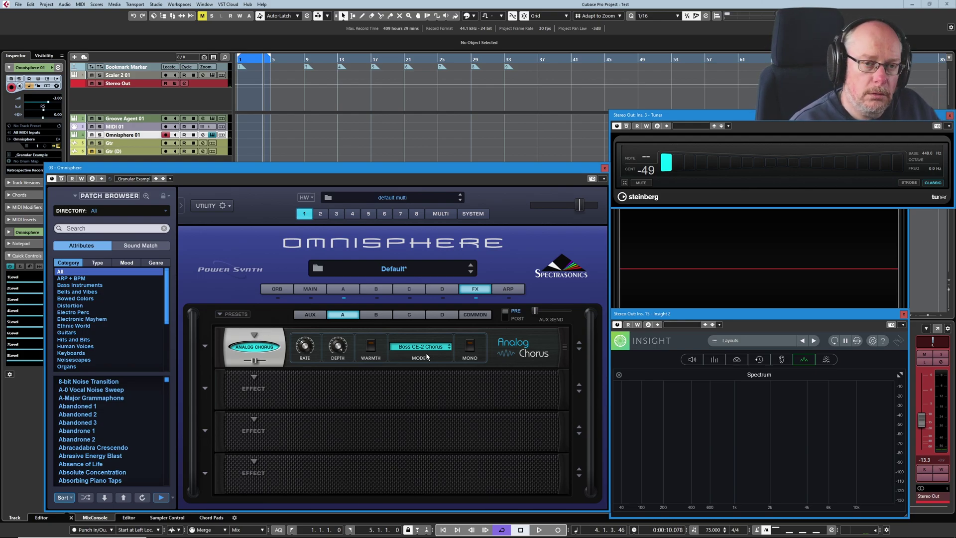
# Change part B's oscillator waveform to Triangle.
pyautogui.click(377, 290)
pyautogui.click(401, 350)
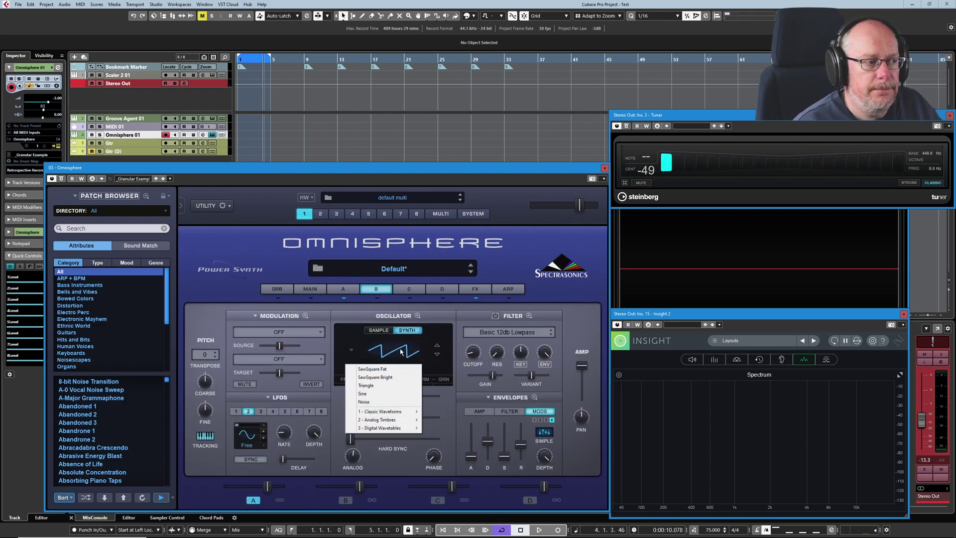
pyautogui.click(377, 386)
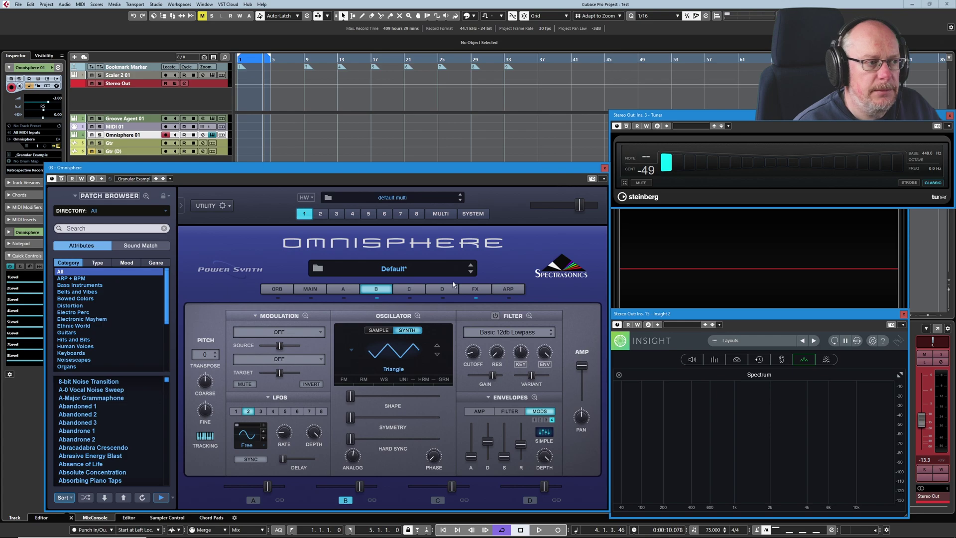
# Compare part B's and part A's effects racks, then return to part A's synth page.
pyautogui.click(467, 289)
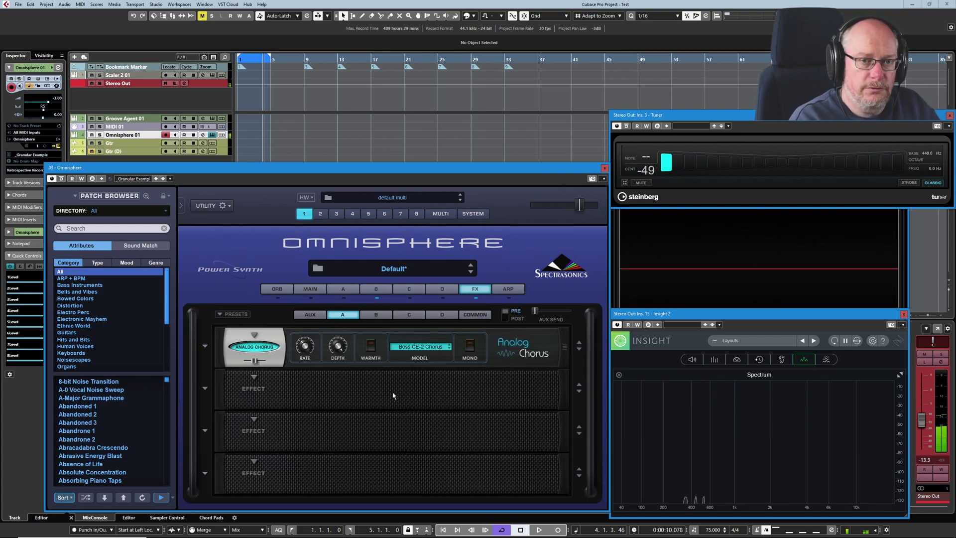
pyautogui.click(378, 316)
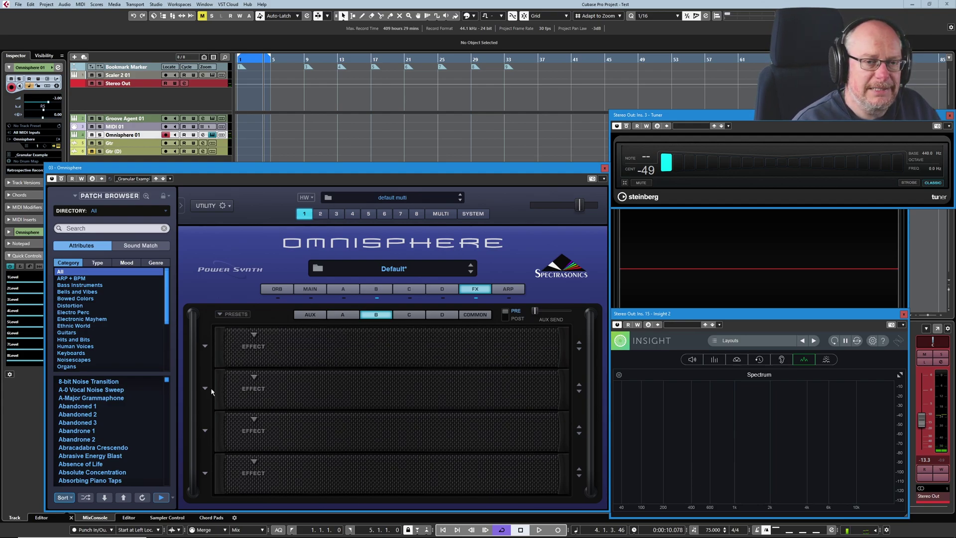
pyautogui.click(346, 317)
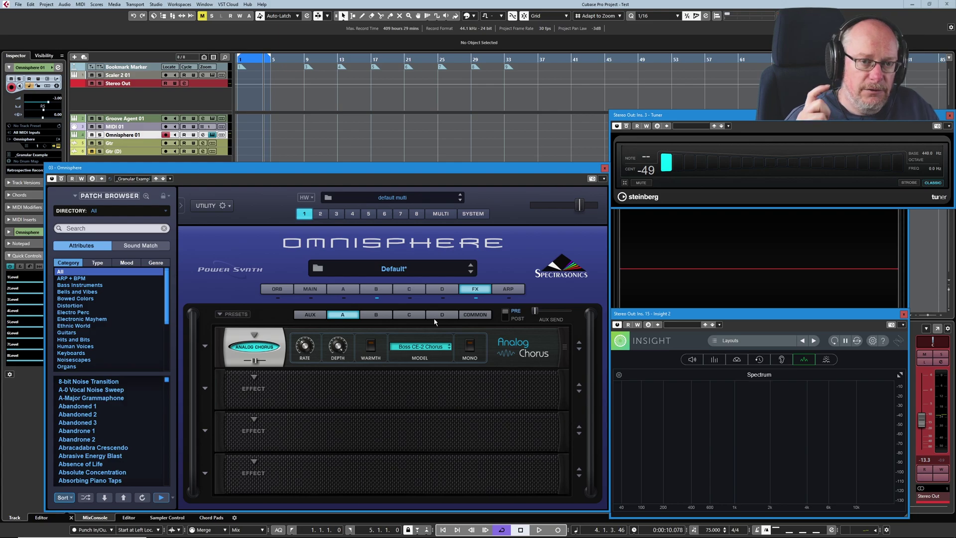
pyautogui.click(464, 292)
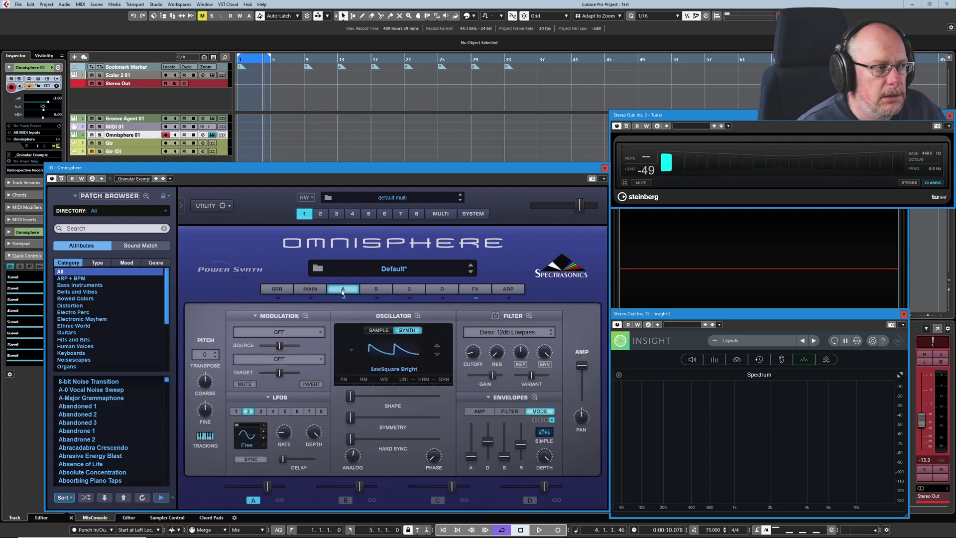
pyautogui.click(473, 293)
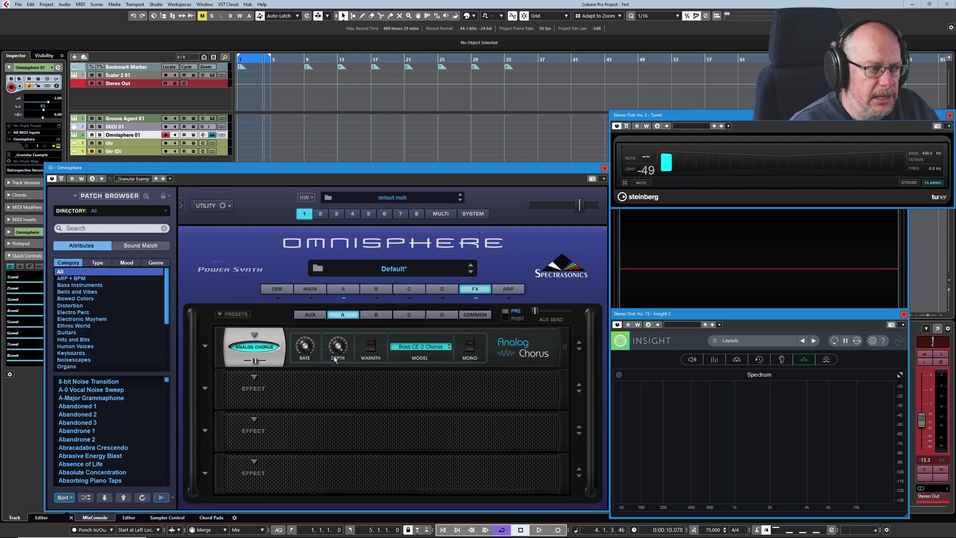
# Add Studio EQ2 to part A's second slot and raise band 1 high-pass to about 1910.
pyautogui.click(255, 379)
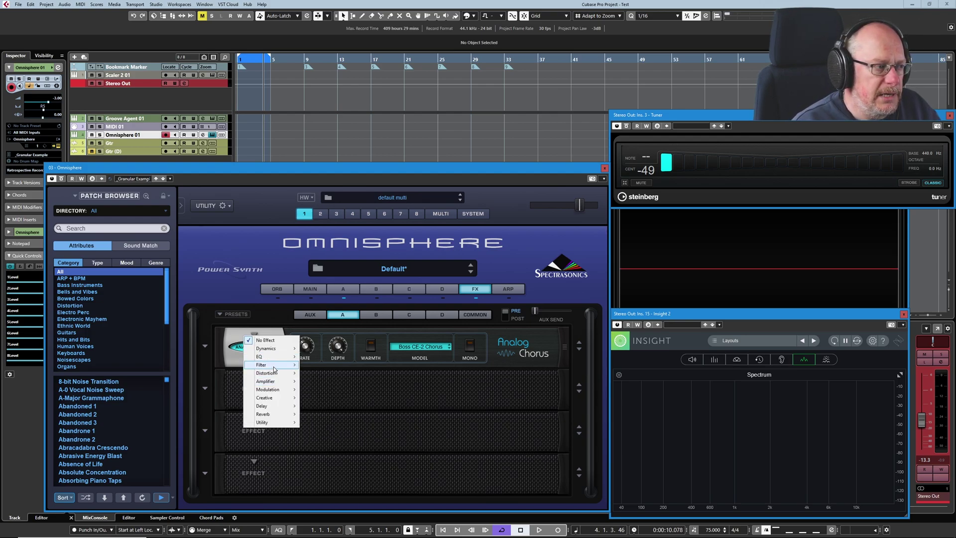
pyautogui.moveTo(276, 357)
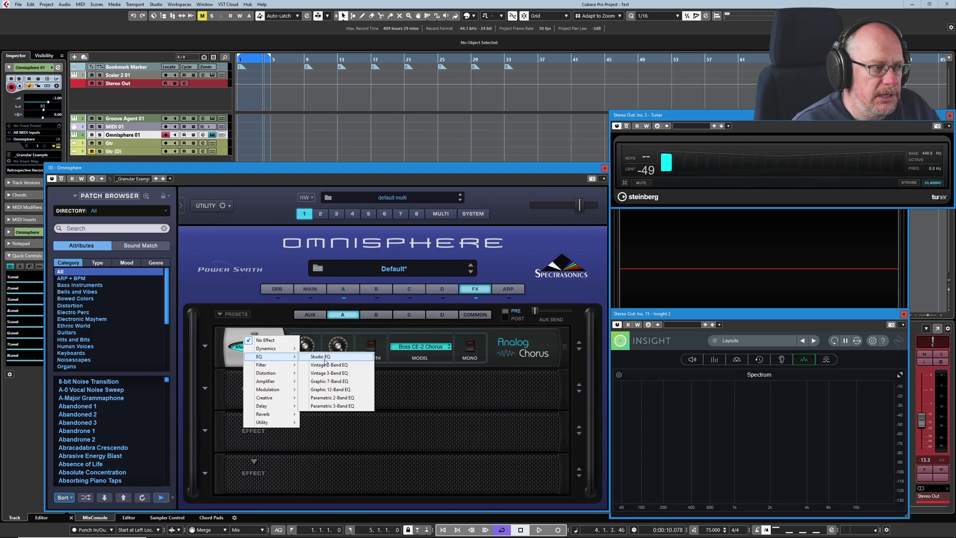
pyautogui.click(353, 357)
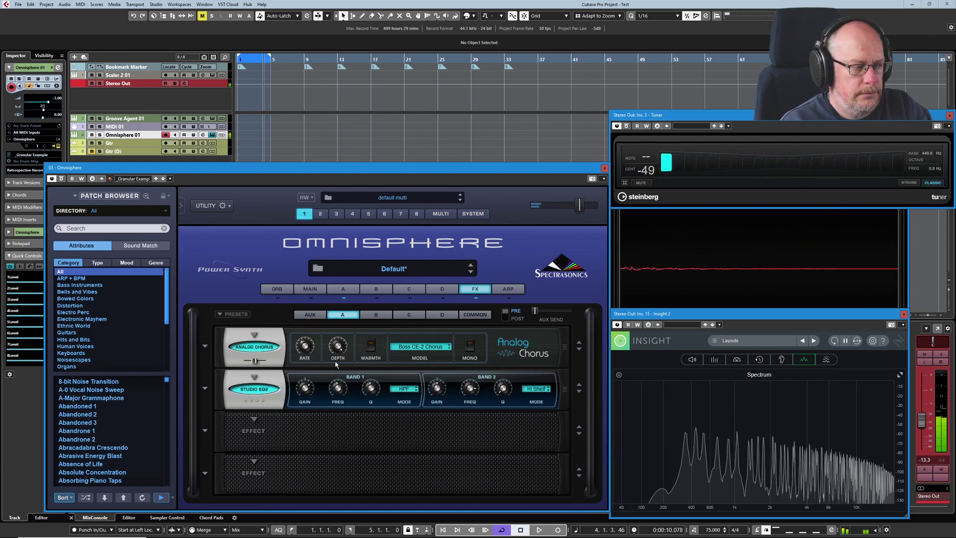
pyautogui.moveTo(338, 388)
pyautogui.mouseDown()
pyautogui.moveTo(342, 376)
pyautogui.moveTo(341, 389)
pyautogui.mouseUp()
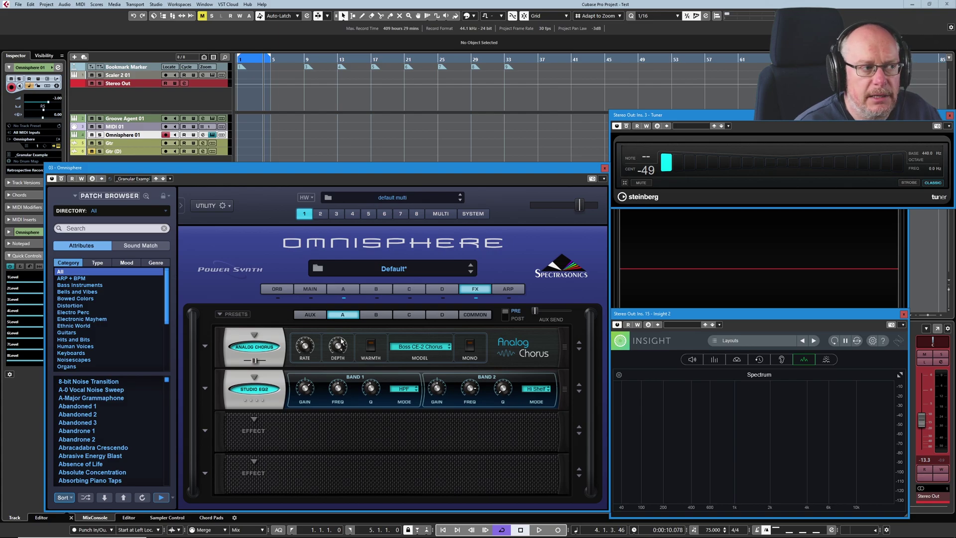
# Copy the Analog Chorus effects preset from part A's first slot.
pyautogui.click(375, 288)
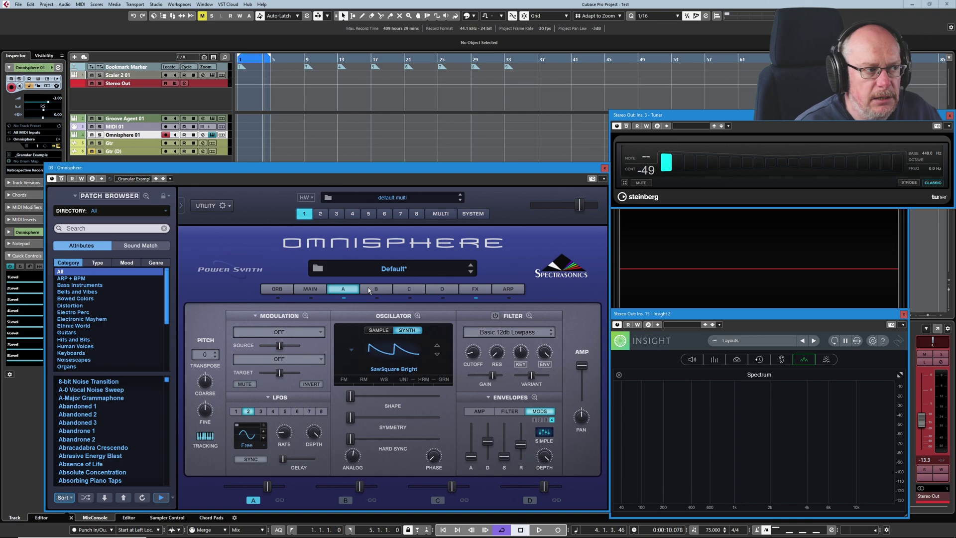
pyautogui.click(476, 288)
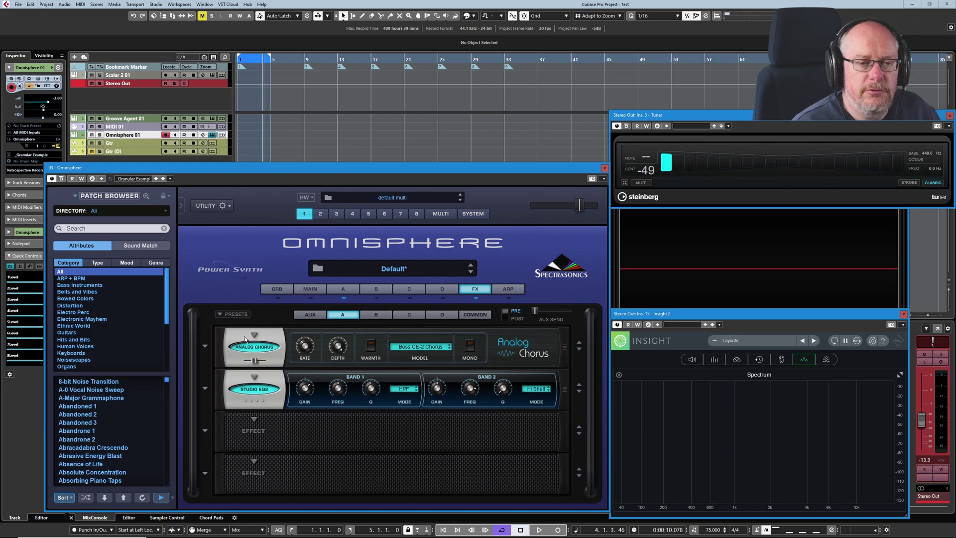
pyautogui.click(205, 348)
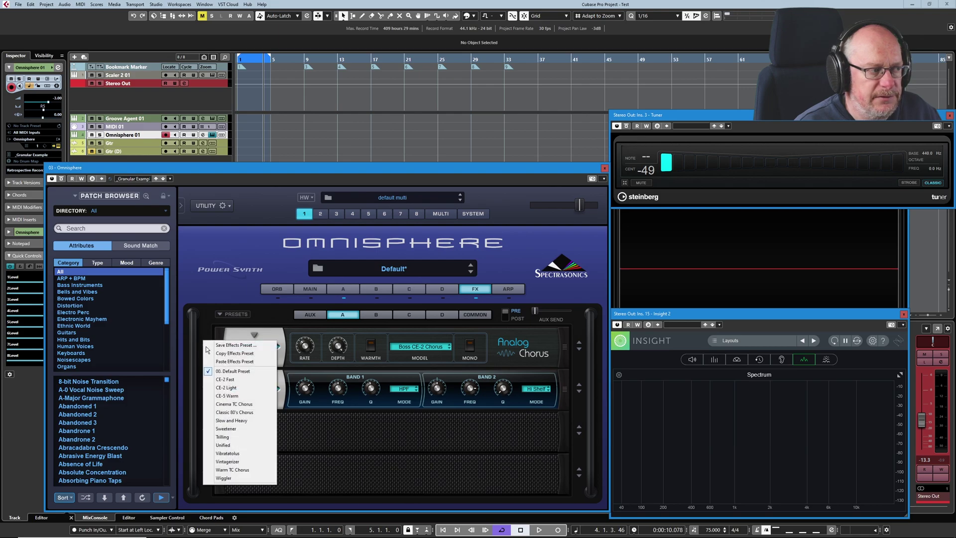
pyautogui.click(241, 354)
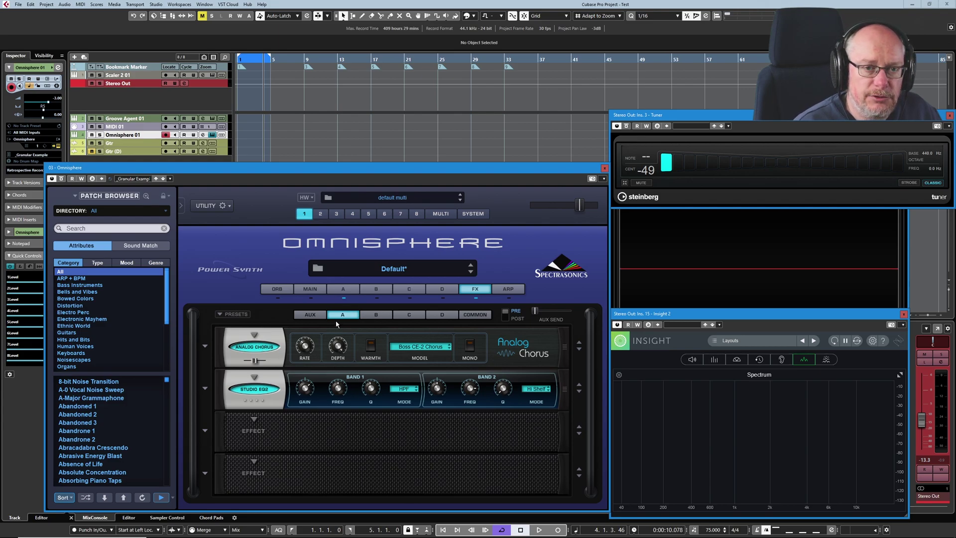
# Paste the Analog Chorus preset into the common rack's first slot.
pyautogui.click(476, 316)
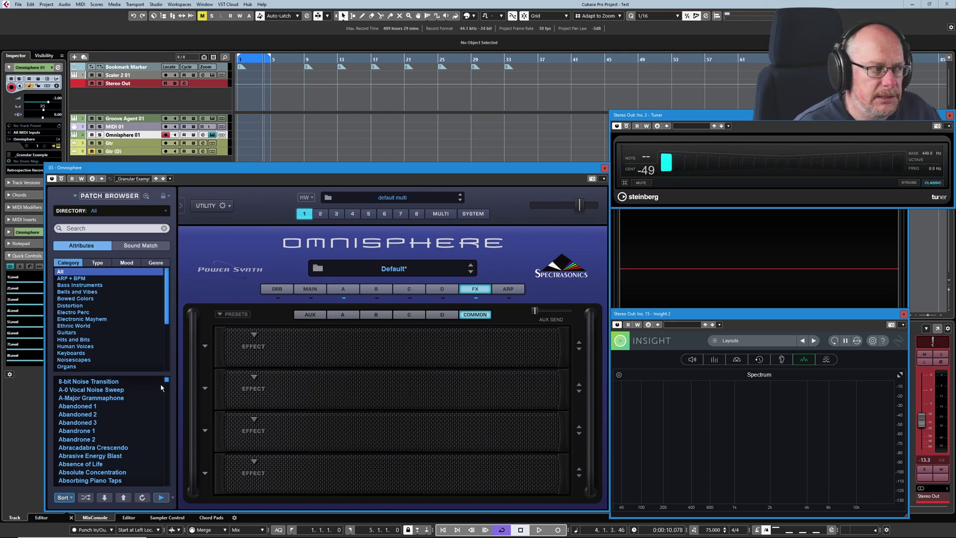
pyautogui.click(204, 347)
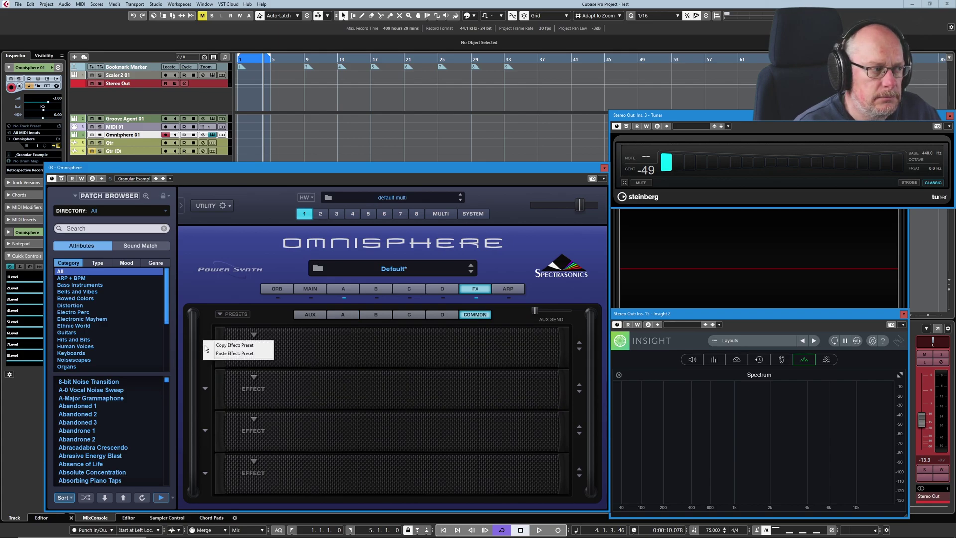
pyautogui.click(237, 352)
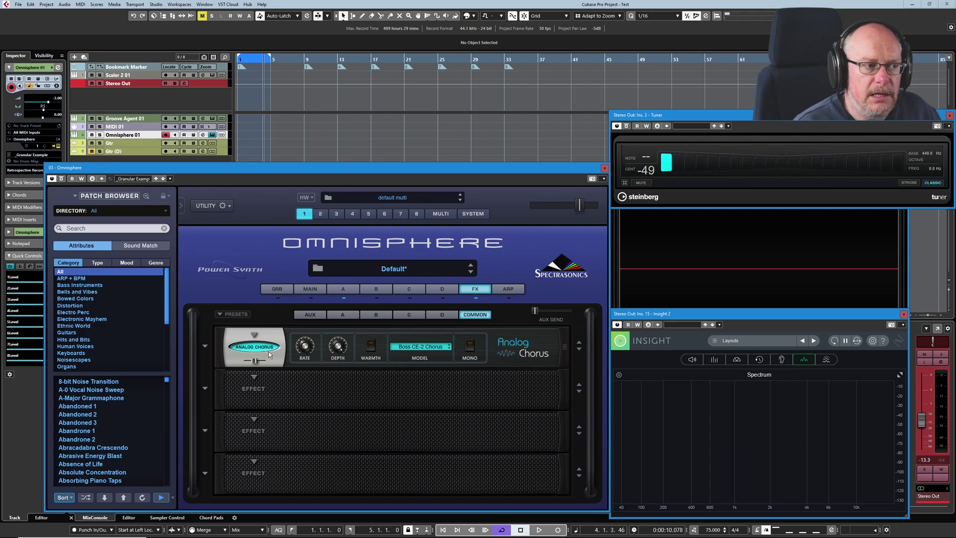
# Set part A's first effect slot to No Effect, removing its Analog Chorus.
pyautogui.click(343, 314)
pyautogui.click(266, 336)
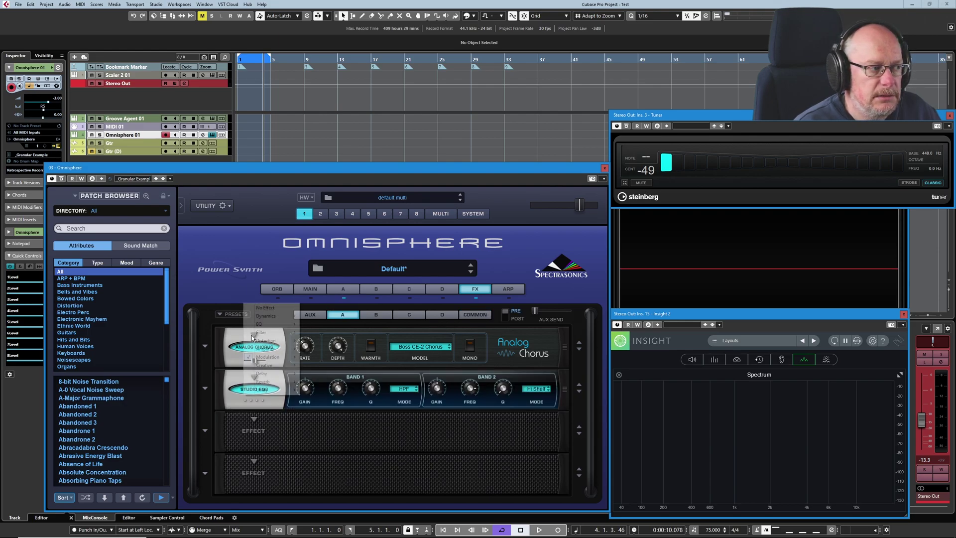
pyautogui.click(272, 309)
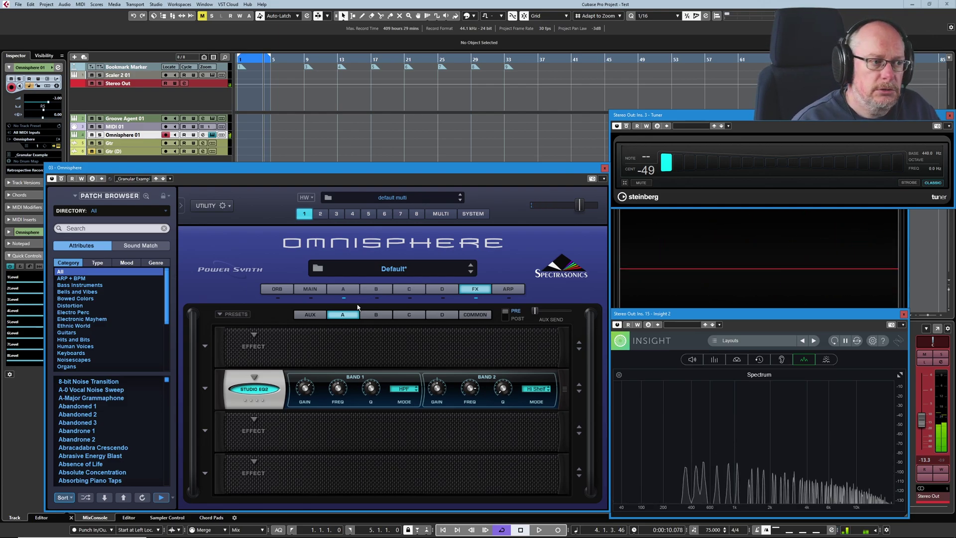
# Turn on Warmth for the common rack's Analog Chorus and return to the FX page.
pyautogui.click(480, 316)
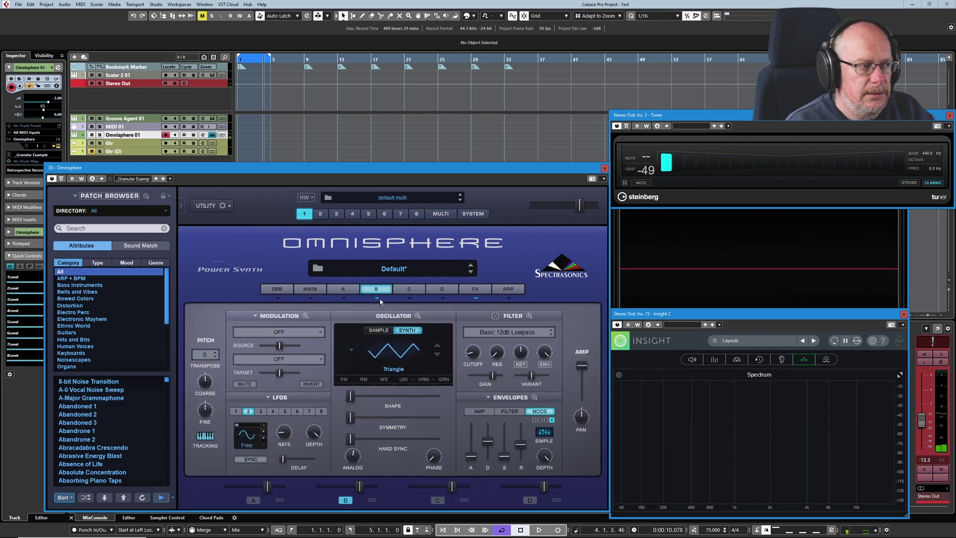
pyautogui.click(377, 290)
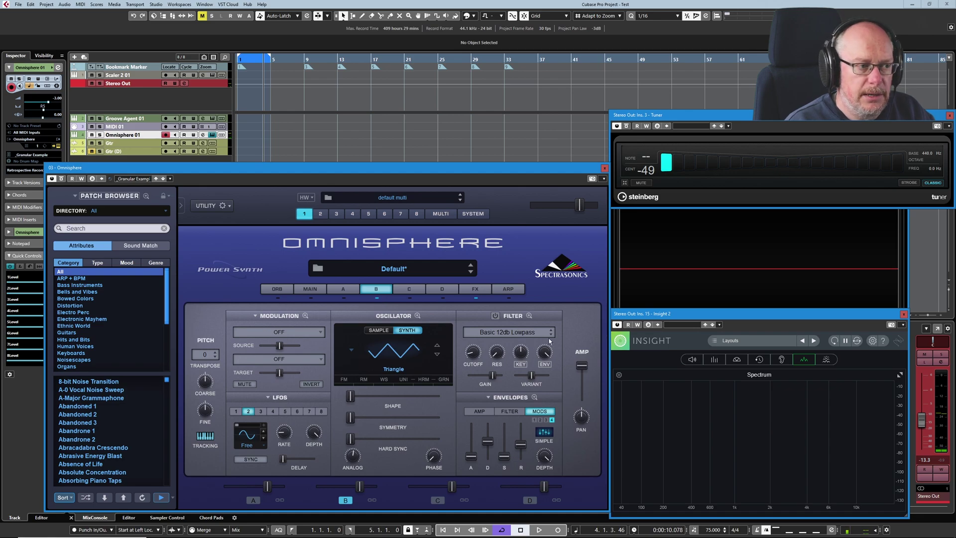
pyautogui.click(475, 289)
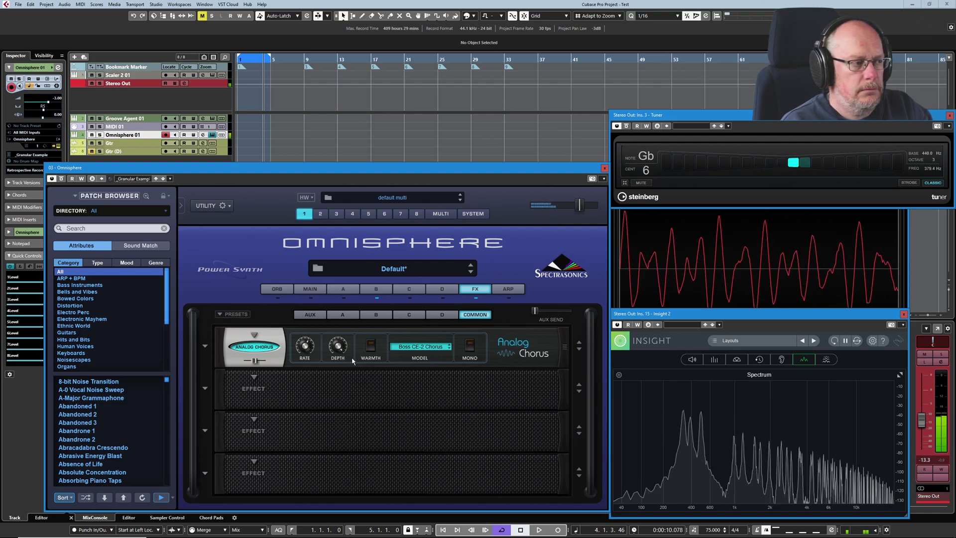
pyautogui.click(371, 345)
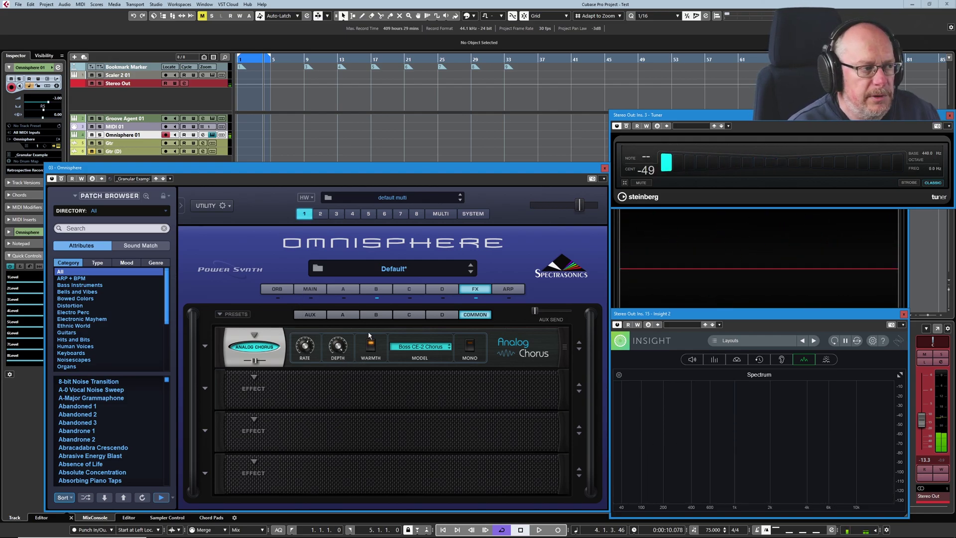
pyautogui.click(343, 290)
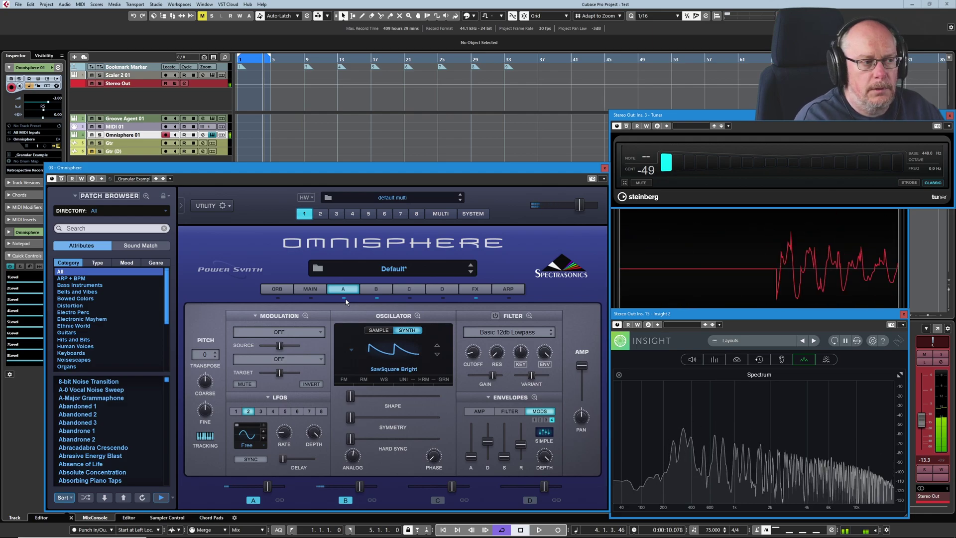
pyautogui.click(483, 292)
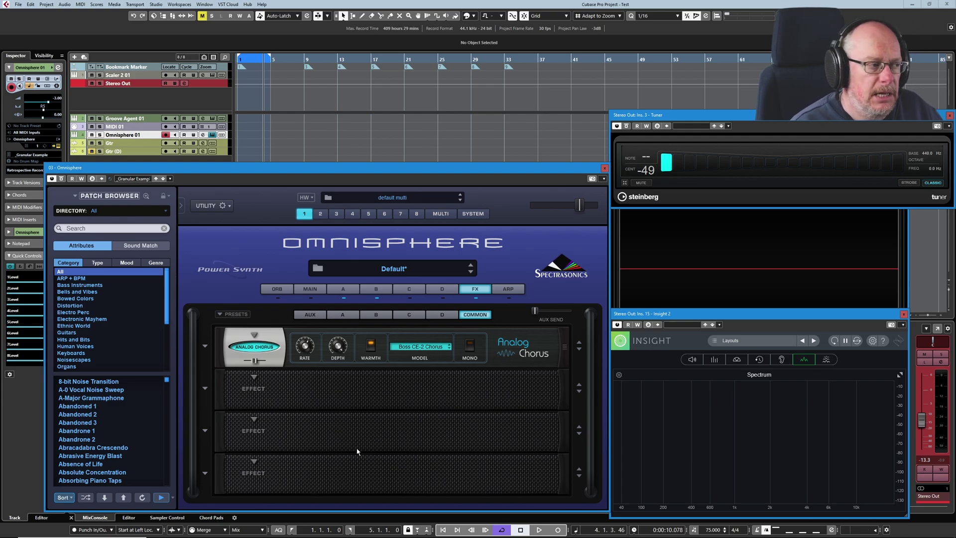
# Copy the Analog Chorus preset from the common rack, then set that slot to No Effect.
pyautogui.click(205, 345)
pyautogui.click(266, 336)
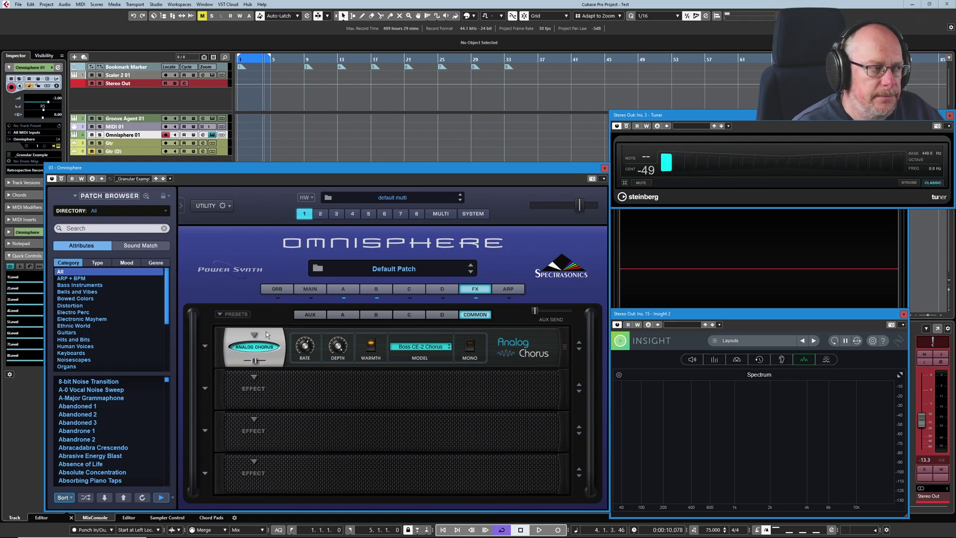
pyautogui.click(255, 335)
pyautogui.click(271, 309)
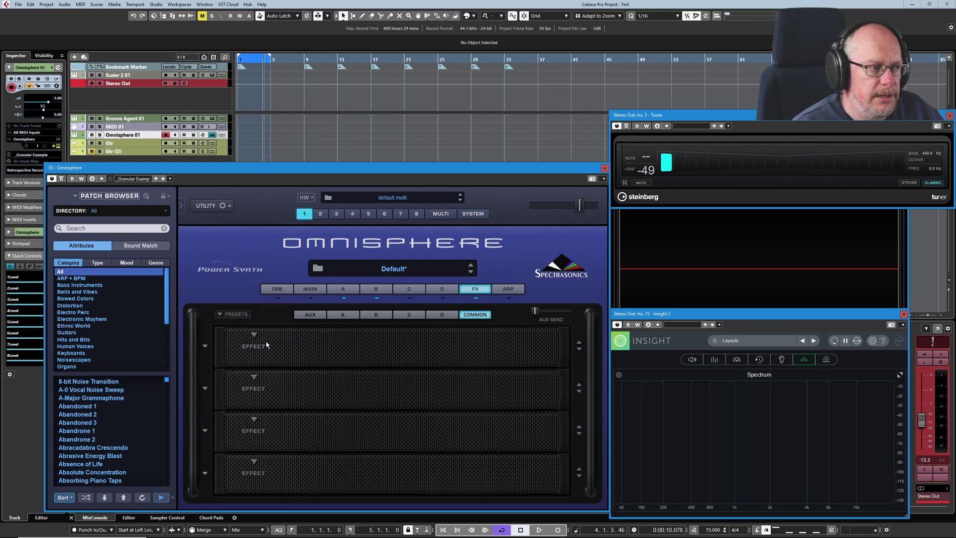
# Paste the Analog Chorus into the aux rack's first slot.
pyautogui.click(307, 315)
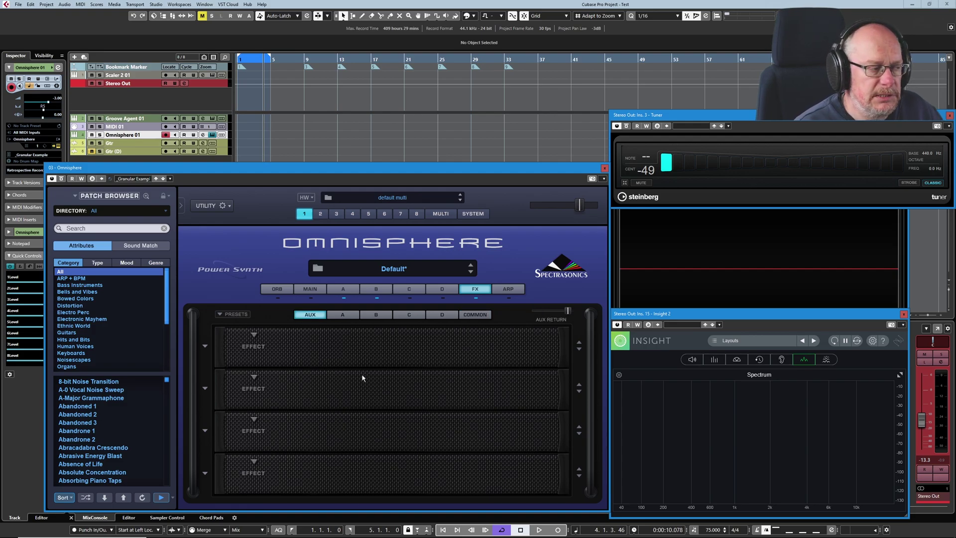
pyautogui.click(205, 346)
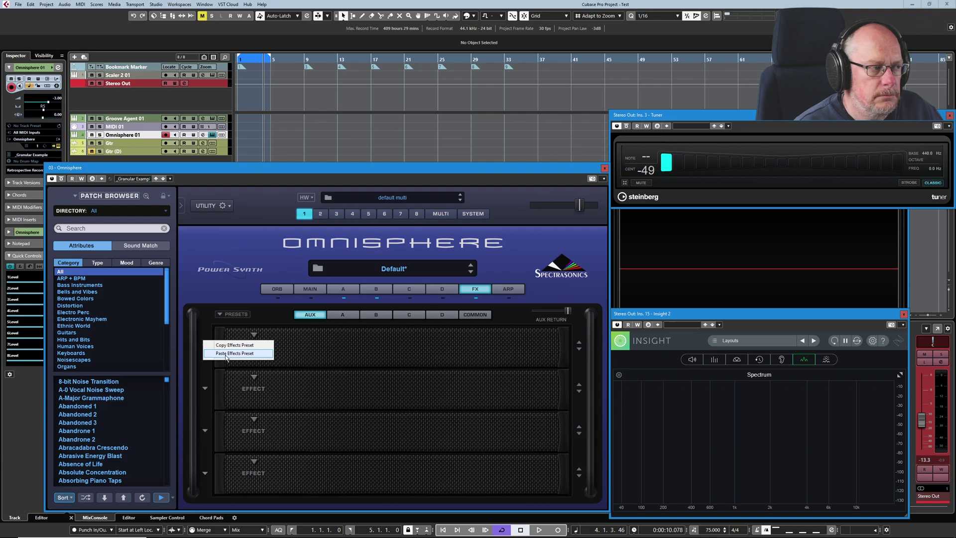
pyautogui.click(225, 355)
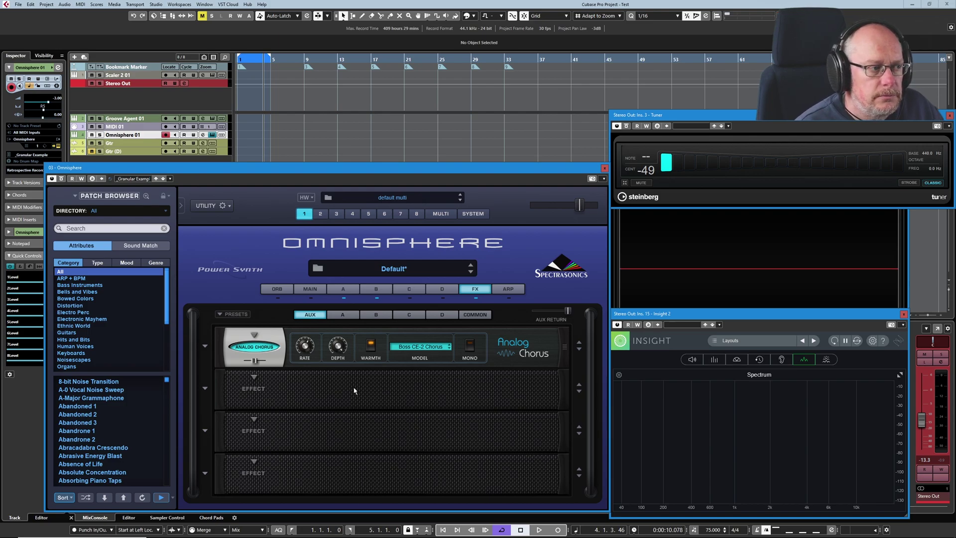
# Set layer A's aux send to PRE and raise it to 0.897, then view the aux rack.
pyautogui.click(343, 314)
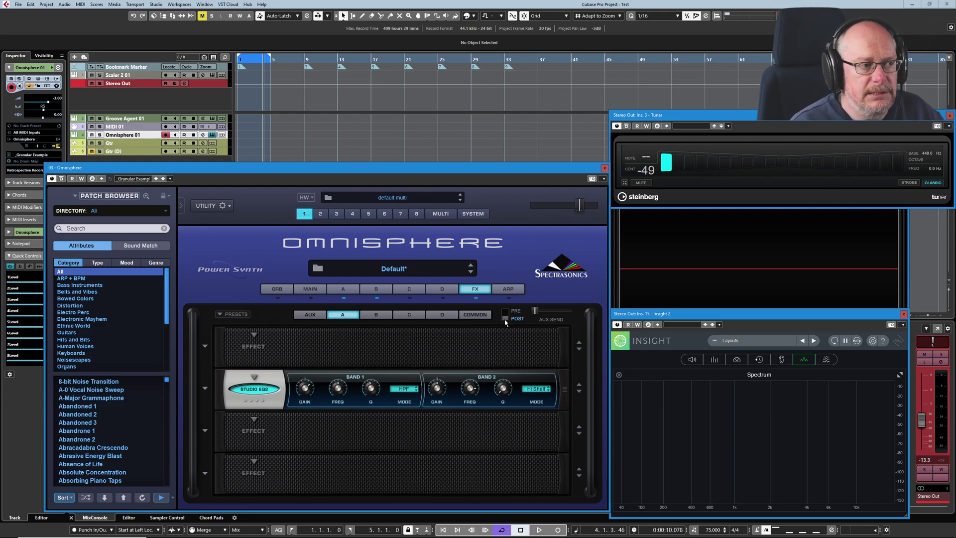
pyautogui.click(506, 311)
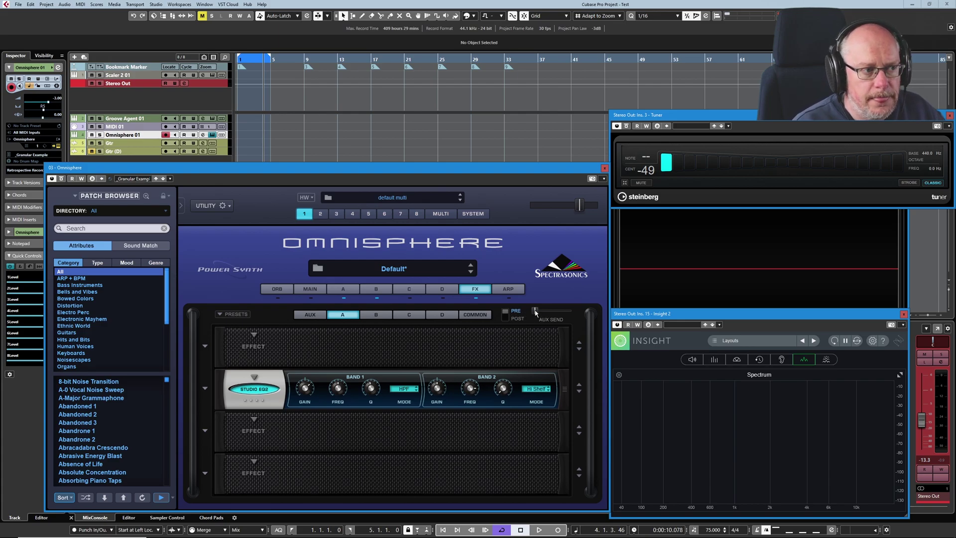
pyautogui.moveTo(536, 313); pyautogui.dragTo(575, 319)
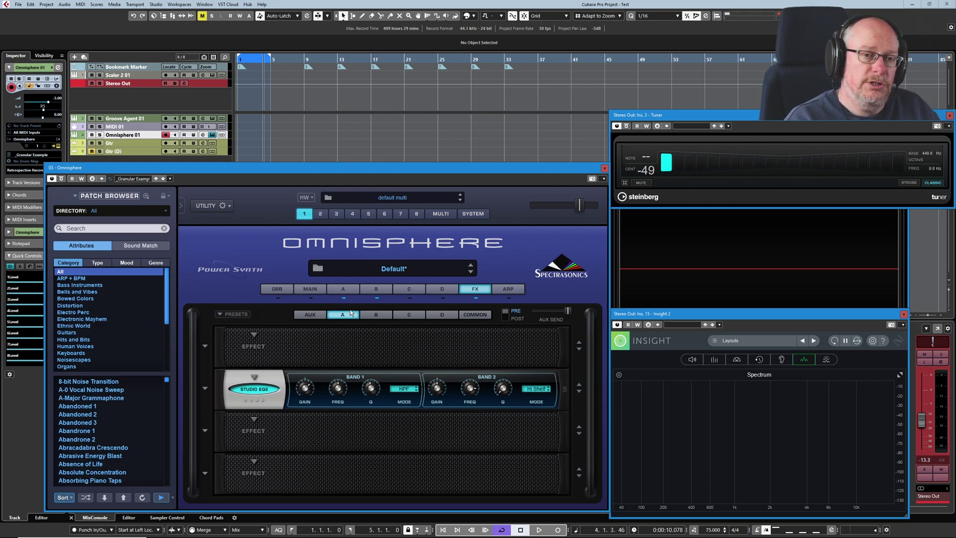
pyautogui.click(305, 315)
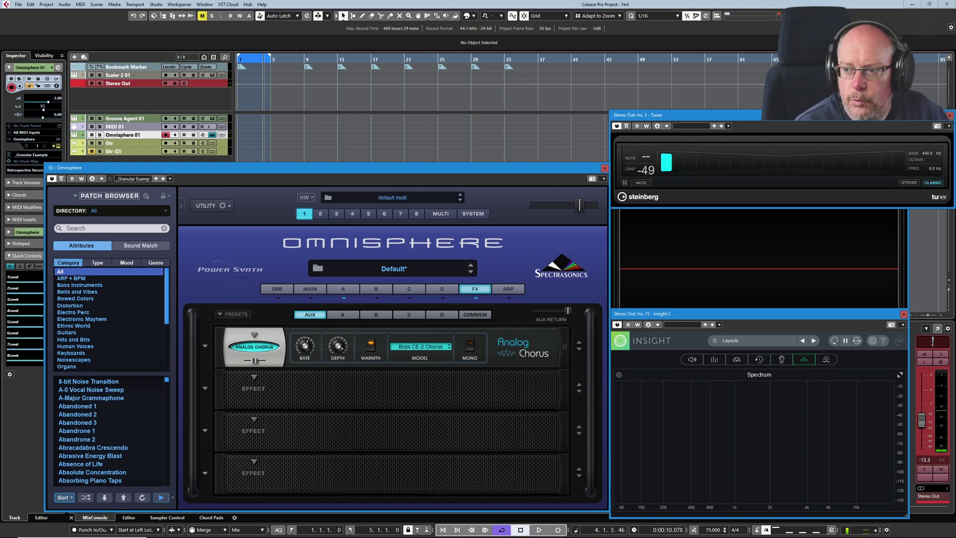
# In the Omnisphere Guide, highlight the PART x8 routing block and then the Layer A box.
pyautogui.hotkey('alt', 'Tab')
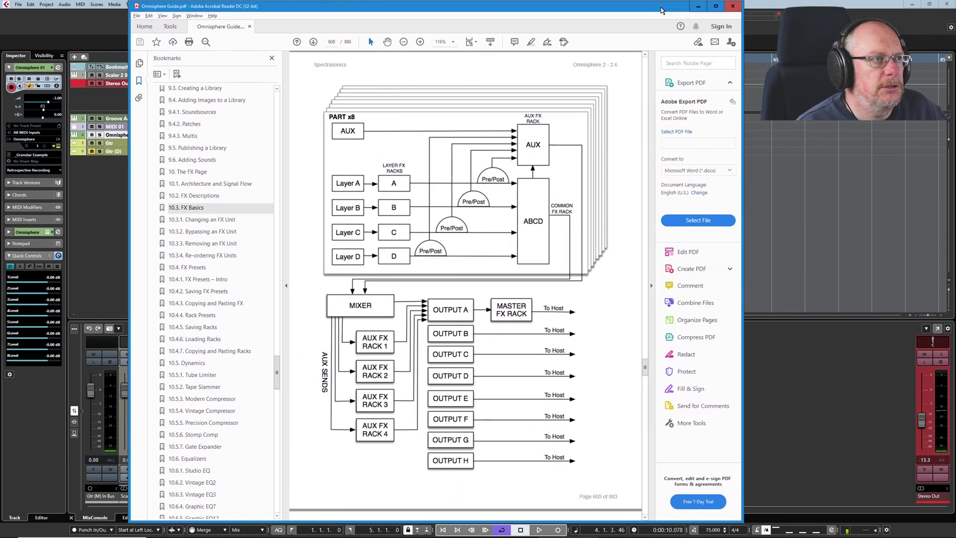
pyautogui.moveTo(662, 10); pyautogui.dragTo(656, 10)
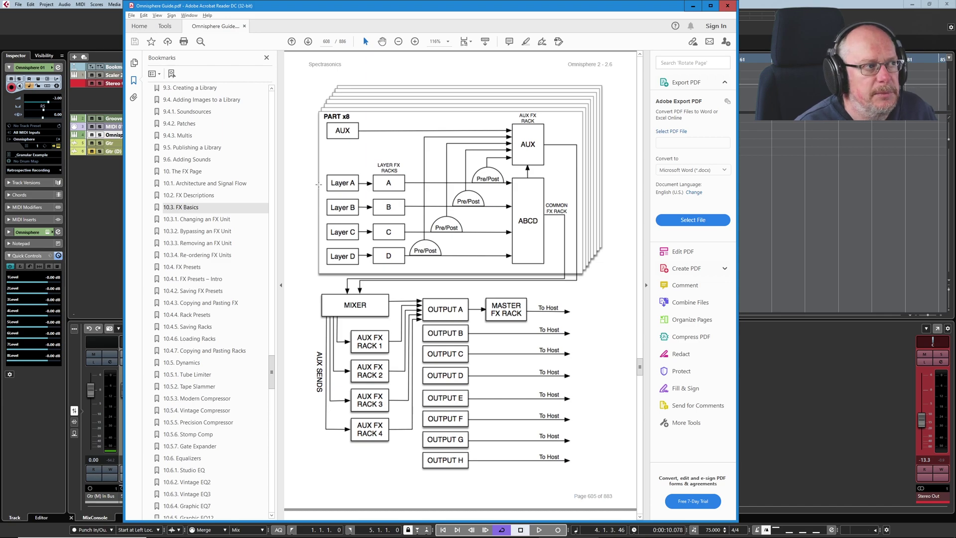
pyautogui.moveTo(318, 110); pyautogui.dragTo(581, 275)
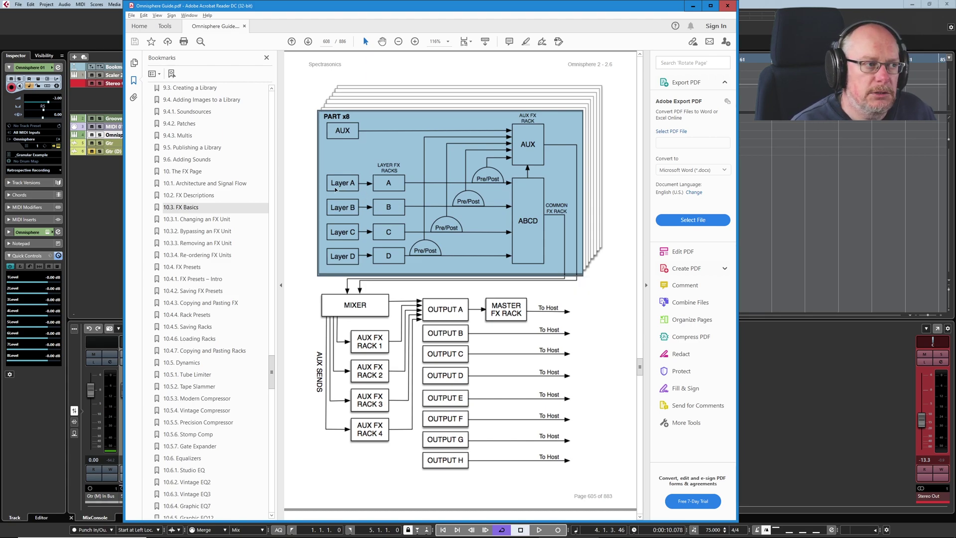
pyautogui.click(363, 139)
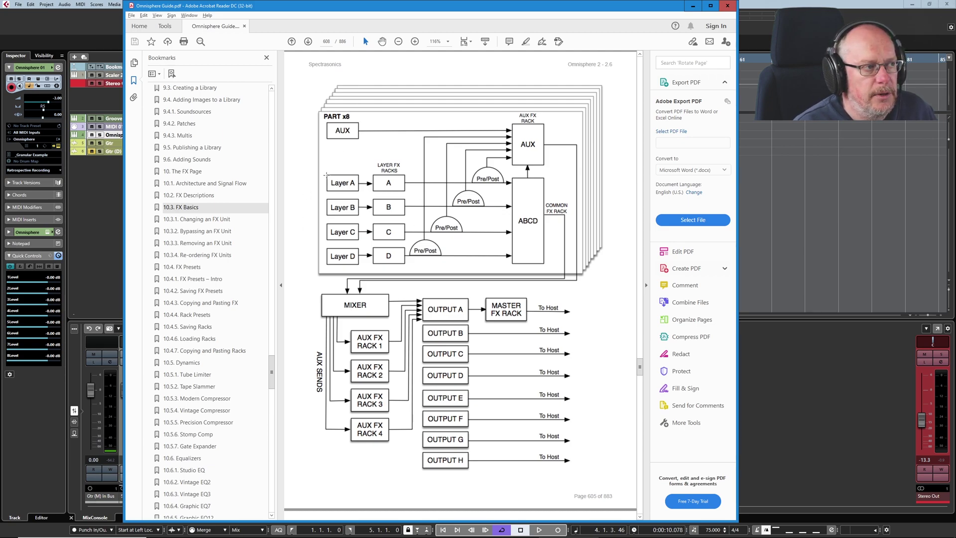
pyautogui.moveTo(327, 175); pyautogui.dragTo(404, 190)
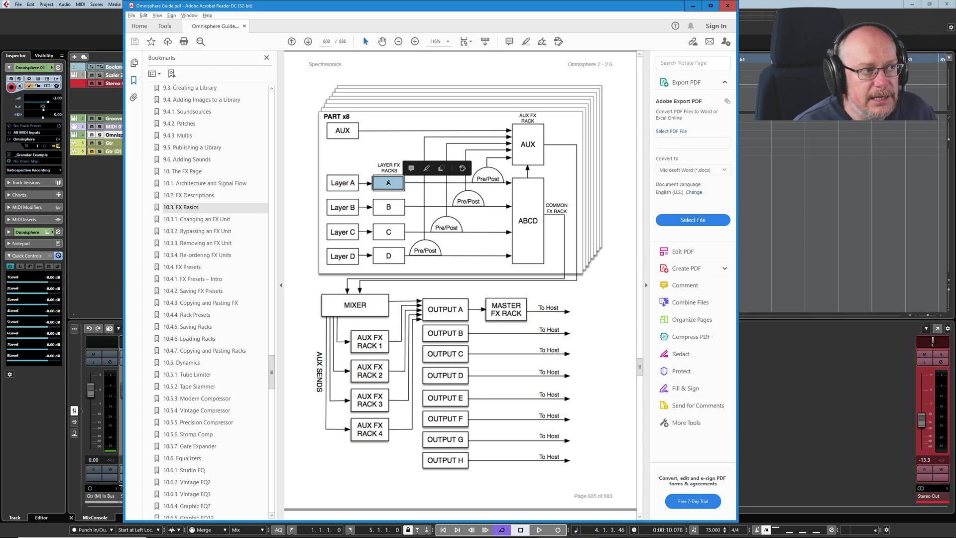
# Return to Omnisphere and show layer A's effects rack with the Studio EQ2 in slot two.
pyautogui.press('super+Down')
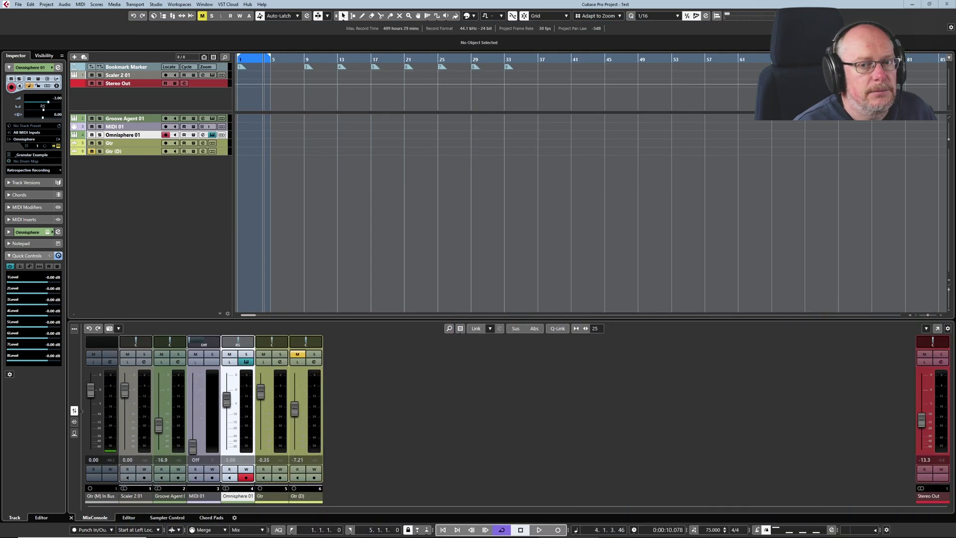
pyautogui.click(411, 379)
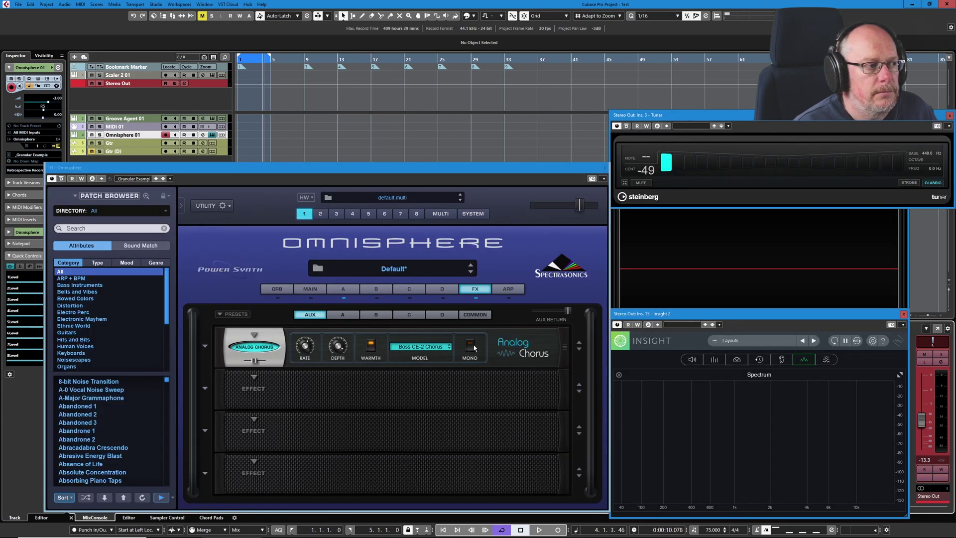
pyautogui.click(342, 315)
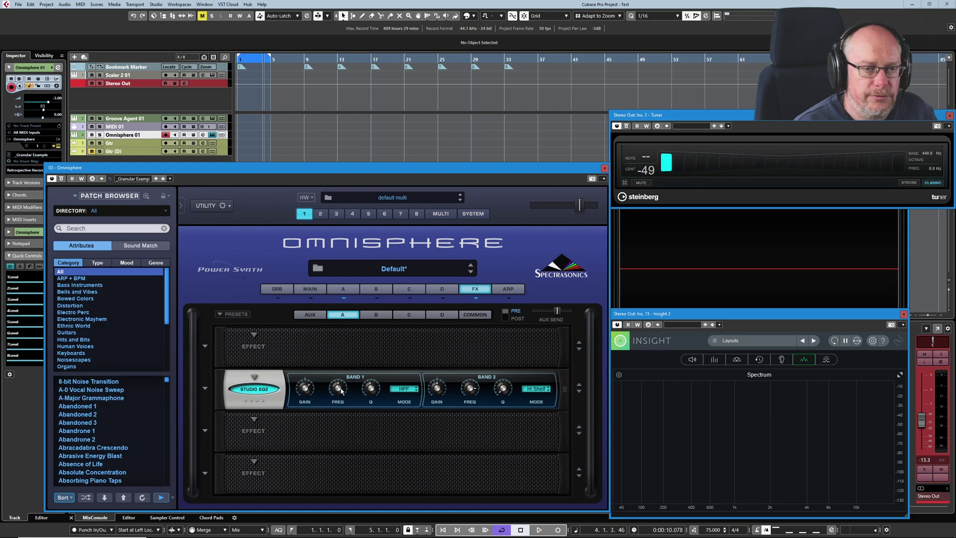
# In the Guide's routing diagram, mark out the AUX box and then the ABCD common rack box.
pyautogui.hotkey('alt', 'Tab')
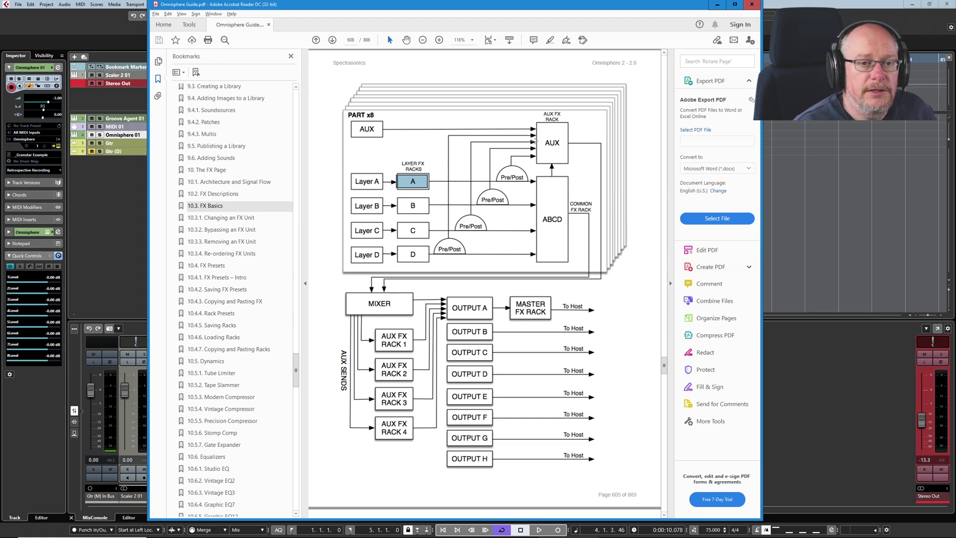
pyautogui.moveTo(537, 123); pyautogui.dragTo(564, 155)
pyautogui.click(579, 133)
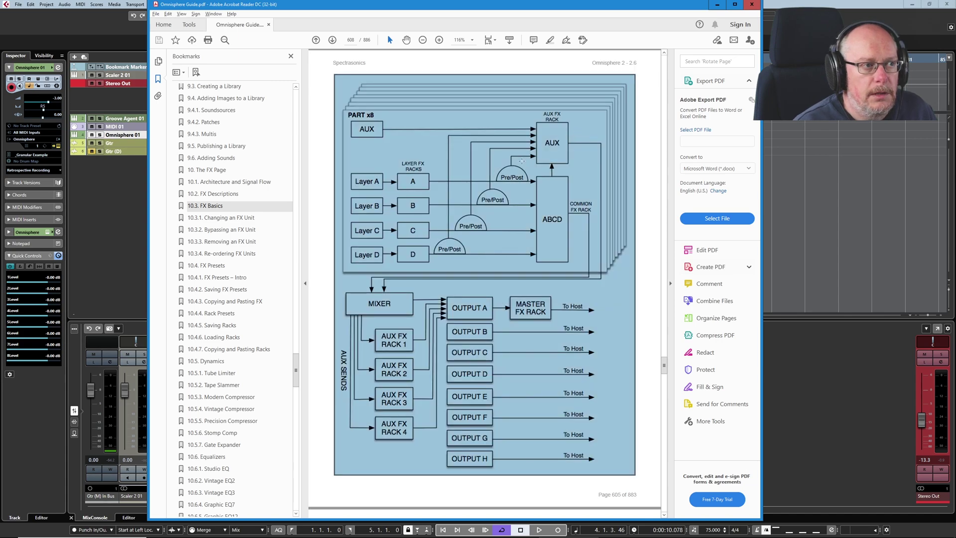
pyautogui.click(509, 177)
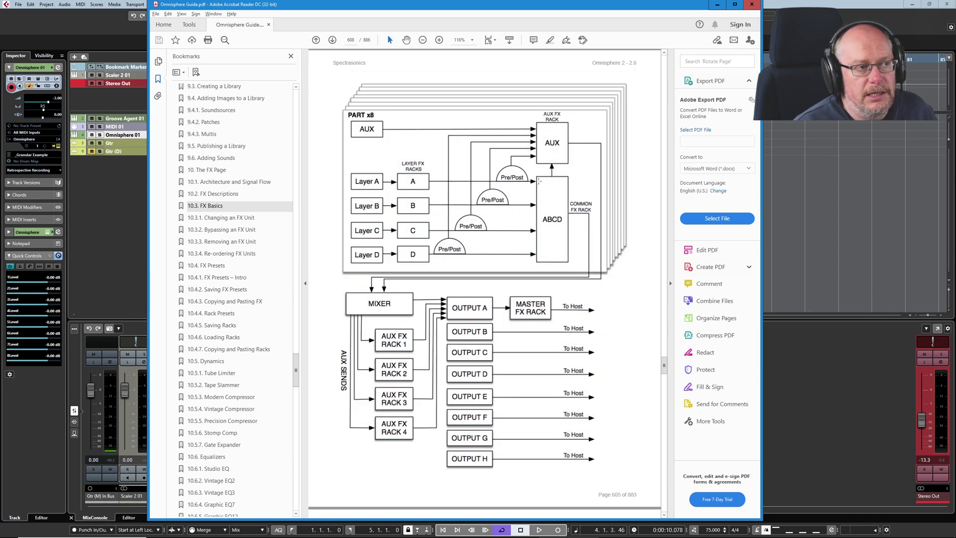
pyautogui.moveTo(536, 176); pyautogui.dragTo(569, 261)
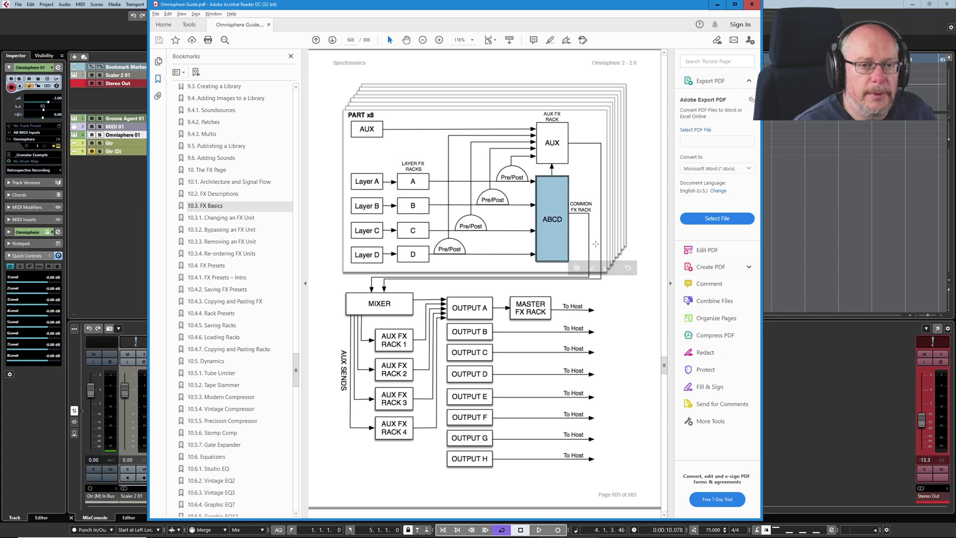
pyautogui.click(717, 4)
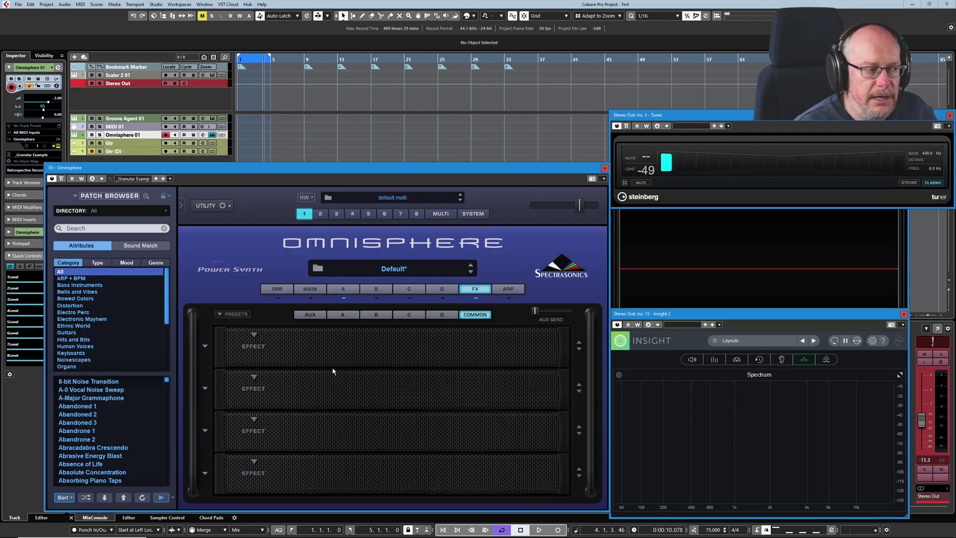
# Load Metalzone Distortion into the common rack's first slot, then view part A and the aux rack.
pyautogui.click(253, 343)
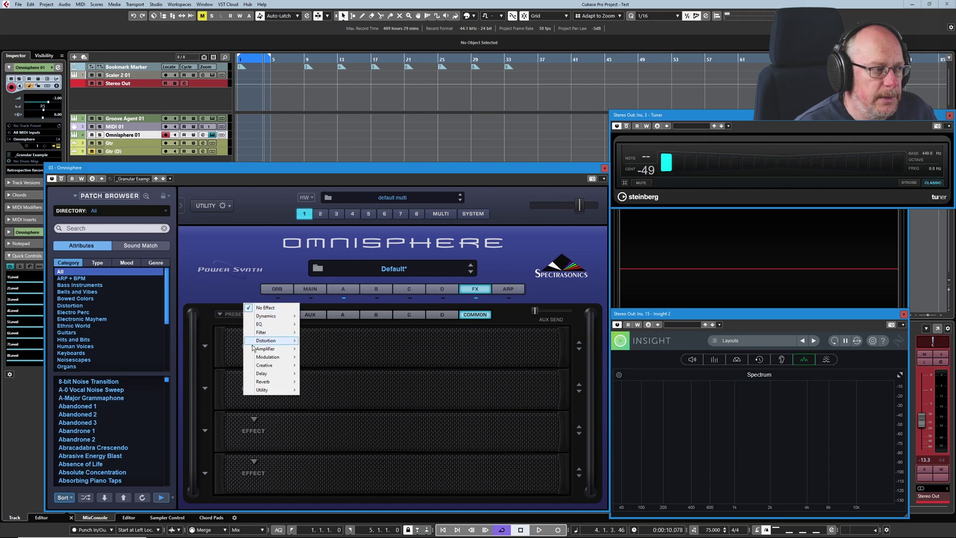
pyautogui.moveTo(272, 341)
pyautogui.click(324, 357)
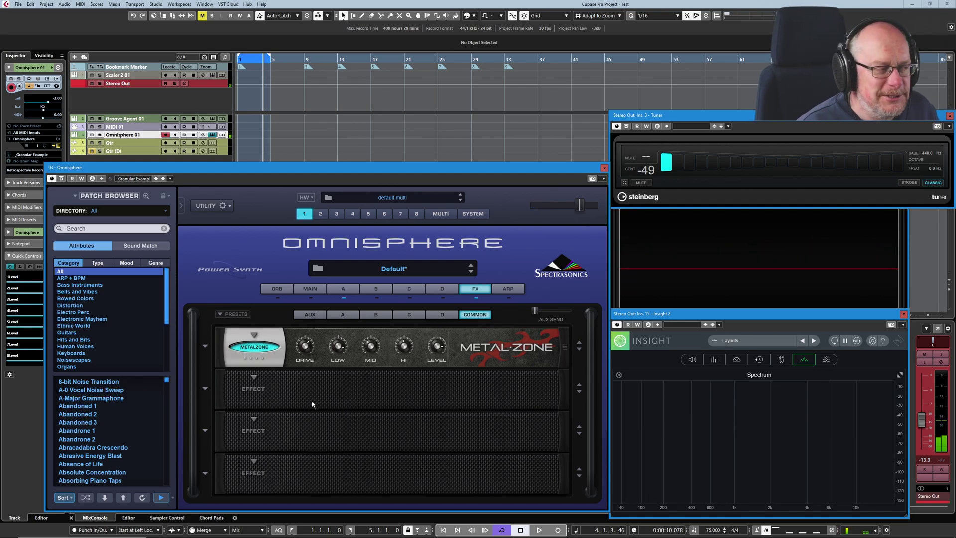
pyautogui.click(342, 314)
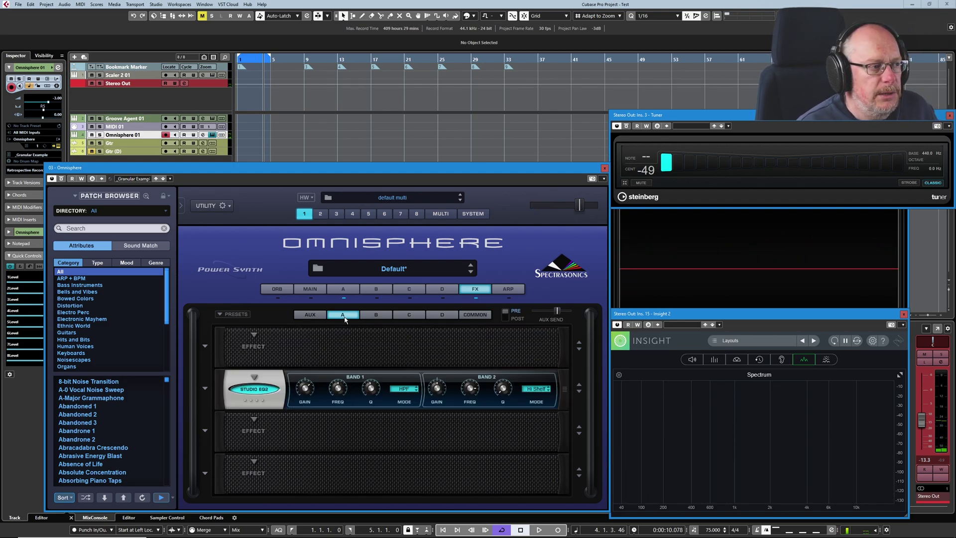
pyautogui.click(310, 315)
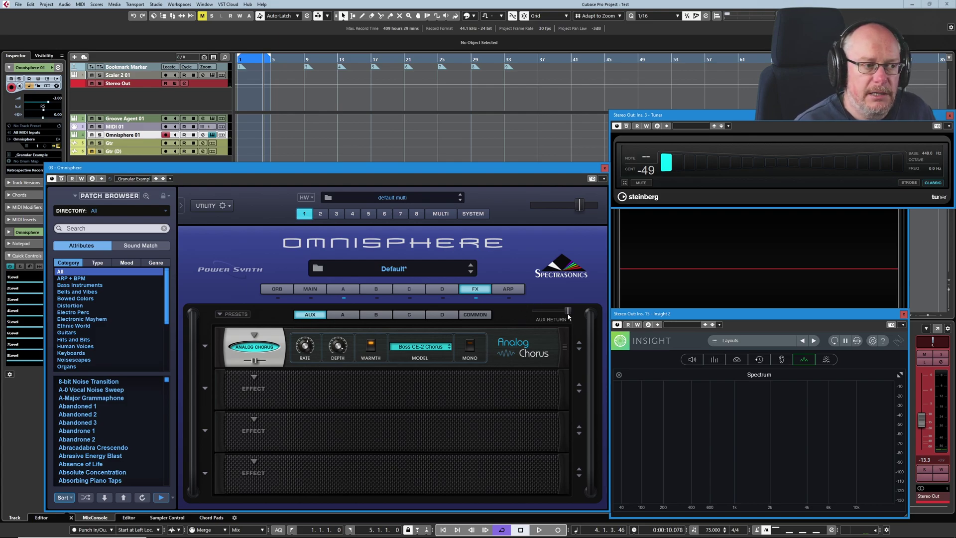
# Look over part B's and part C's effects racks, then return to part A.
pyautogui.click(341, 315)
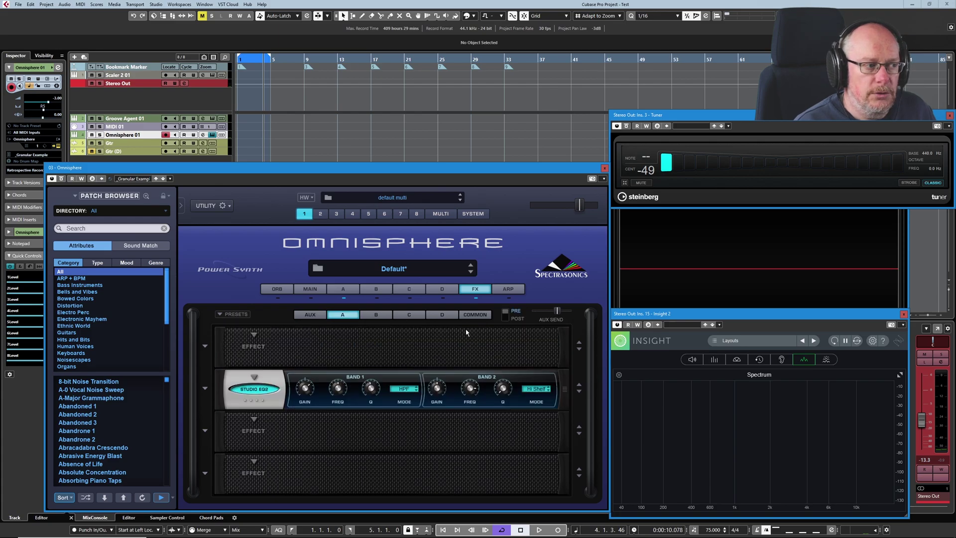
pyautogui.click(384, 318)
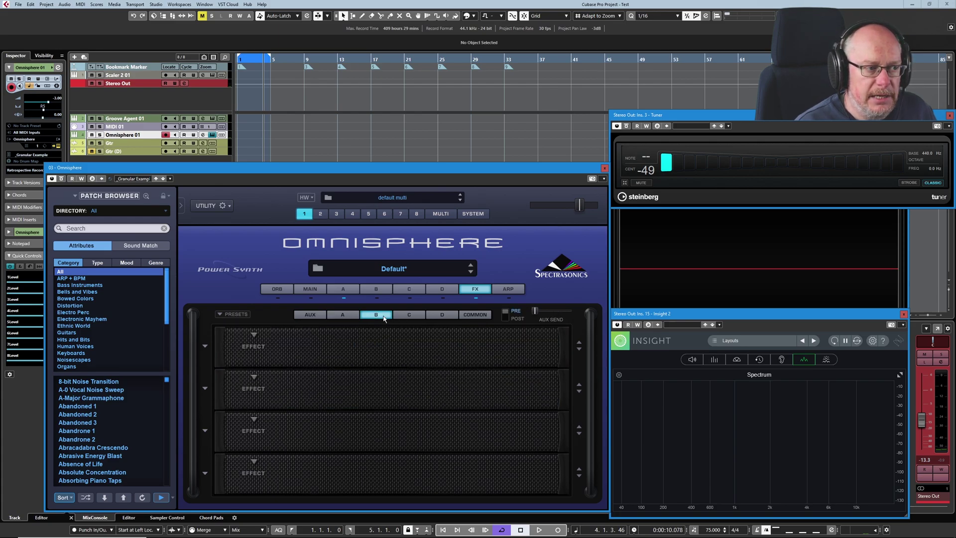
pyautogui.click(408, 317)
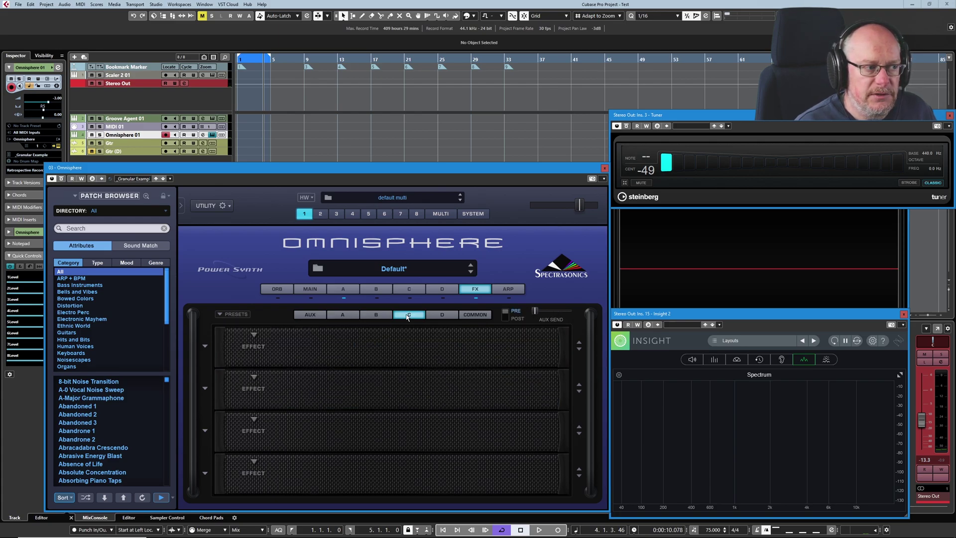
pyautogui.click(349, 317)
# Lower part A's aux send slightly and turn the aux rack's return down to about 0.41.
pyautogui.moveTo(555, 316); pyautogui.dragTo(549, 317)
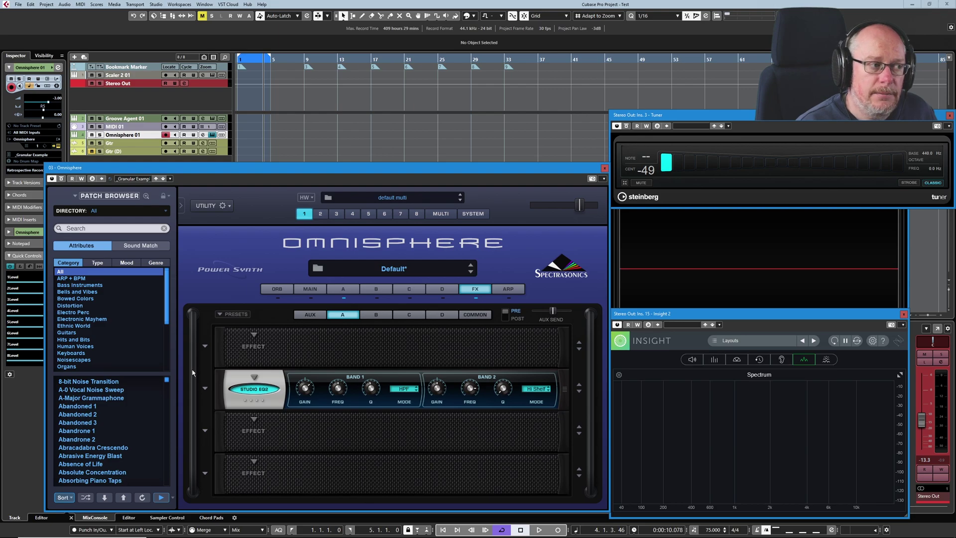
pyautogui.click(310, 315)
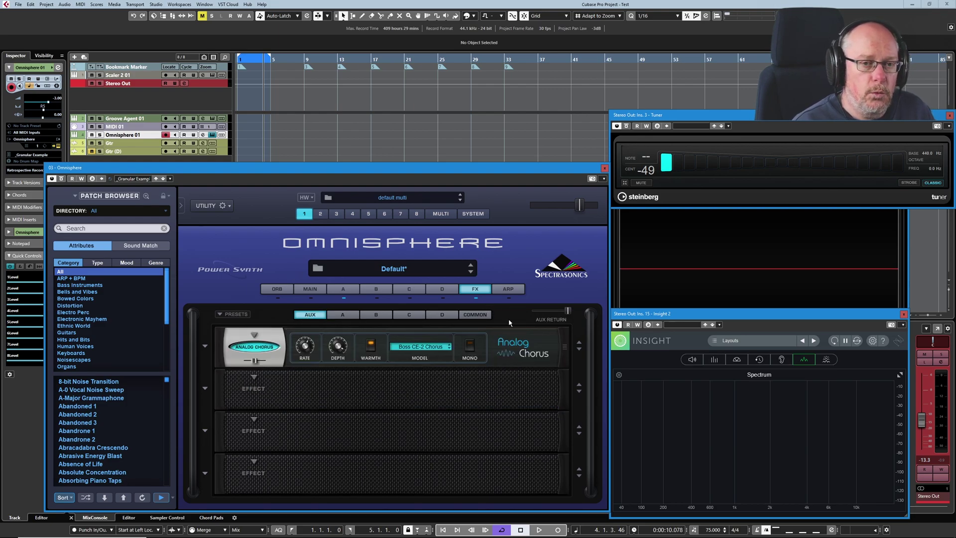
pyautogui.moveTo(571, 312); pyautogui.dragTo(561, 314)
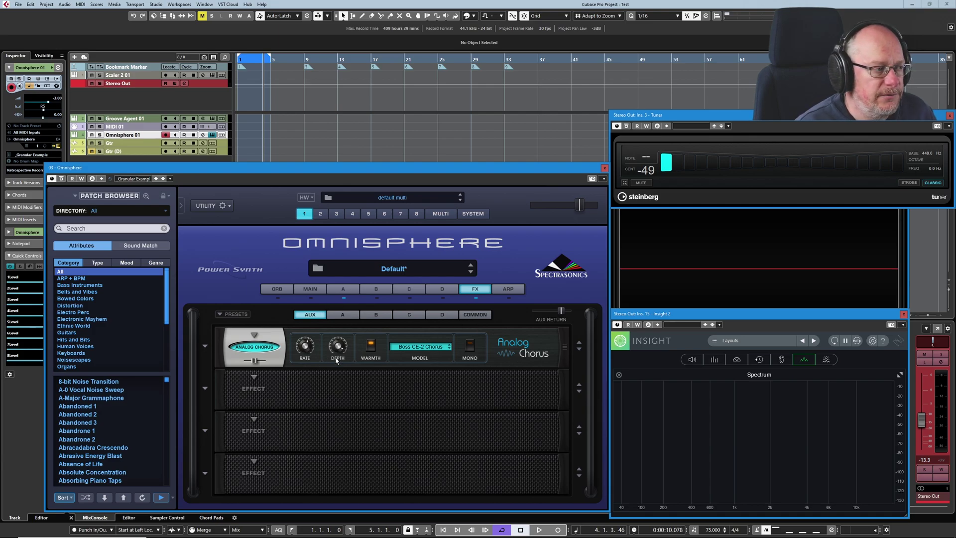
# Try another Analog Chorus preset, then swap the aux slot's effect for Modulation > Retro-Phaser.
pyautogui.click(204, 345)
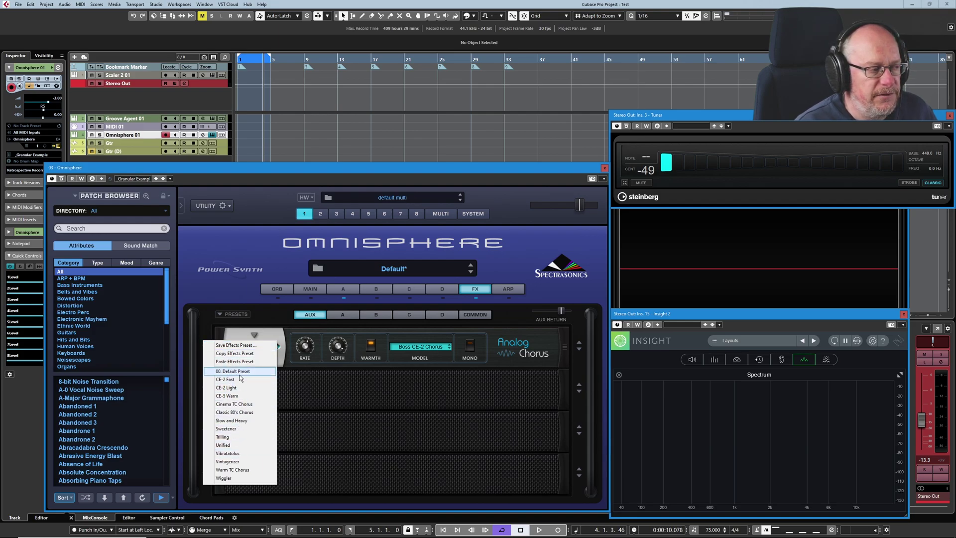
pyautogui.click(238, 437)
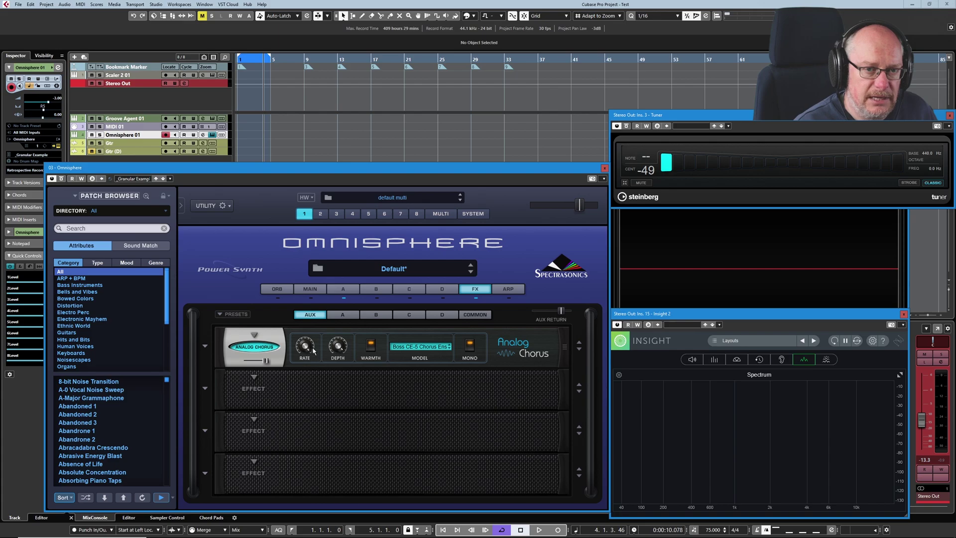
pyautogui.click(254, 335)
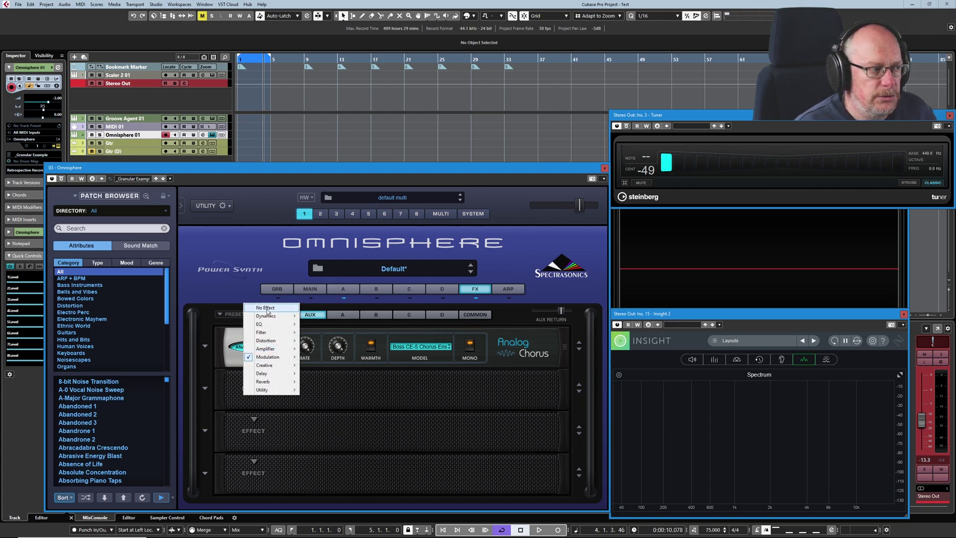
pyautogui.moveTo(273, 357)
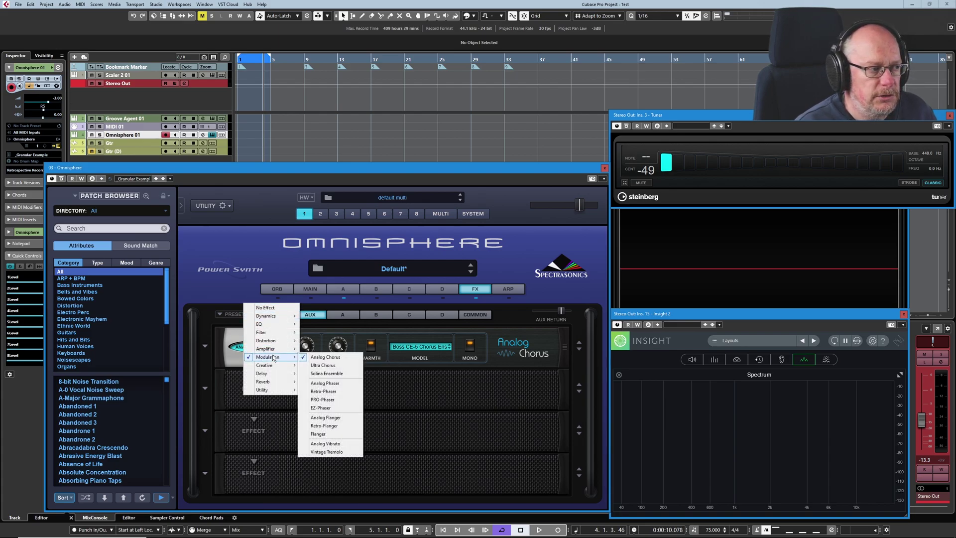
pyautogui.click(323, 391)
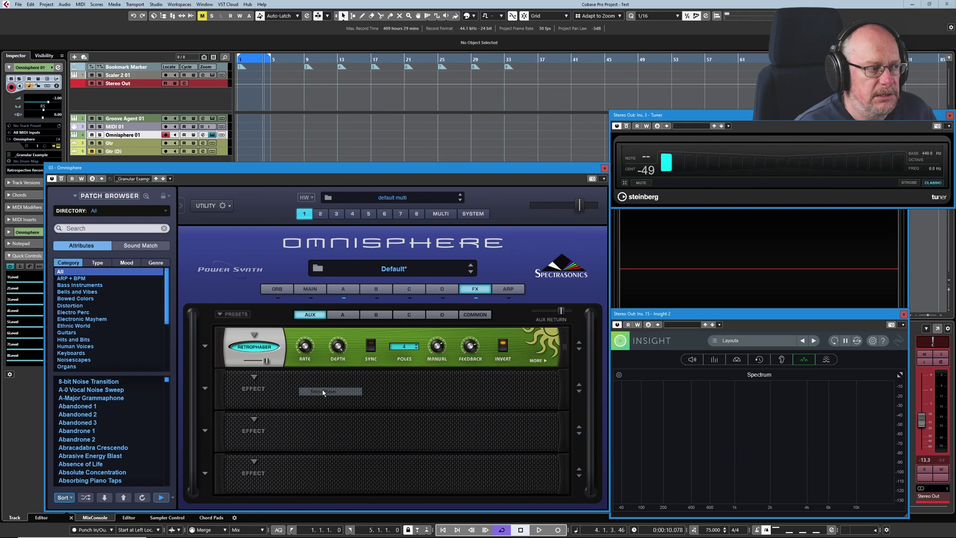
pyautogui.click(206, 345)
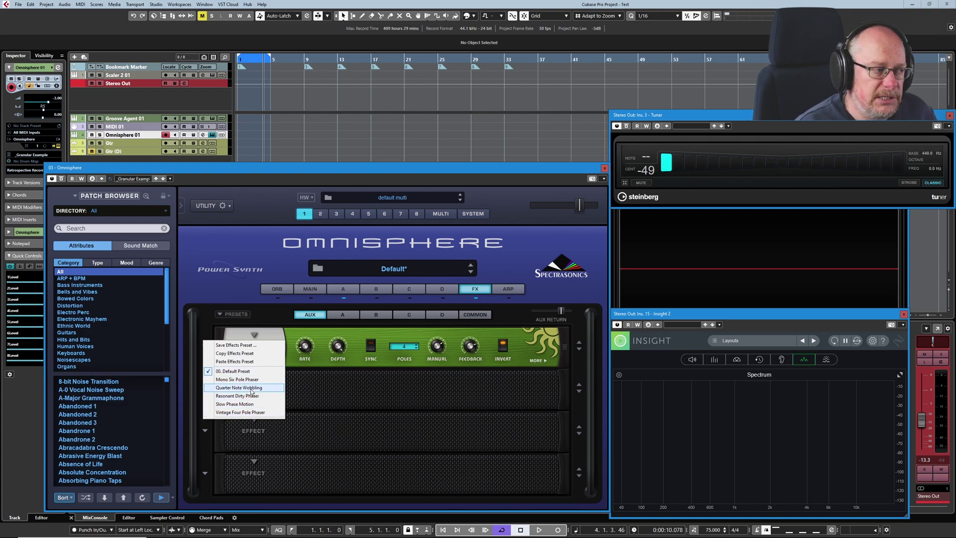
# Save the current Retro-Phaser settings as an effects preset named 'Phaser Demo'.
pyautogui.click(317, 350)
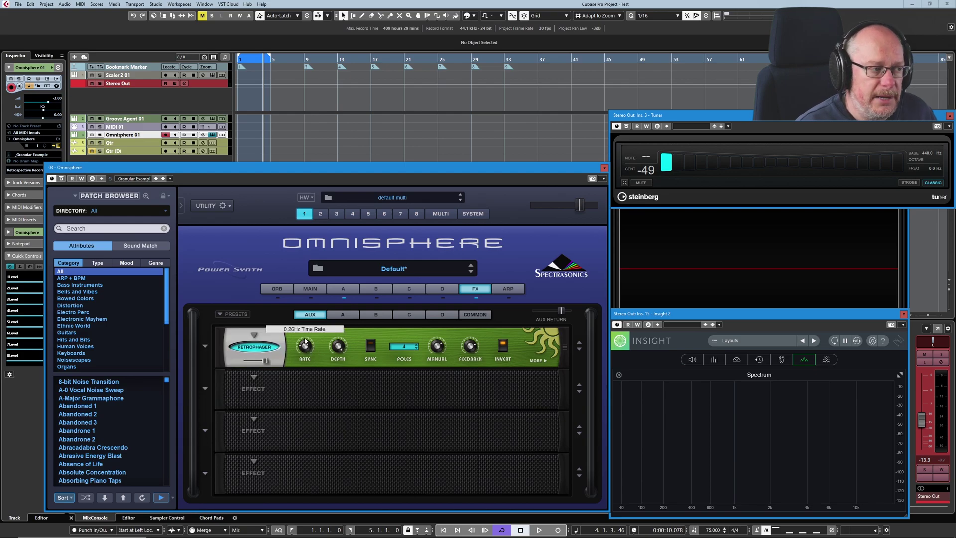
pyautogui.click(204, 347)
pyautogui.click(230, 346)
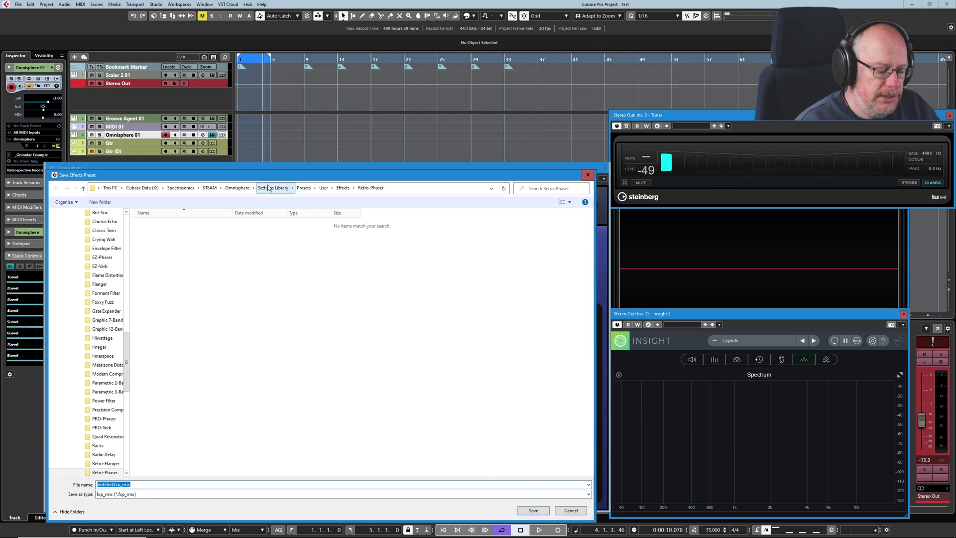
pyautogui.write('Phaser Demo')
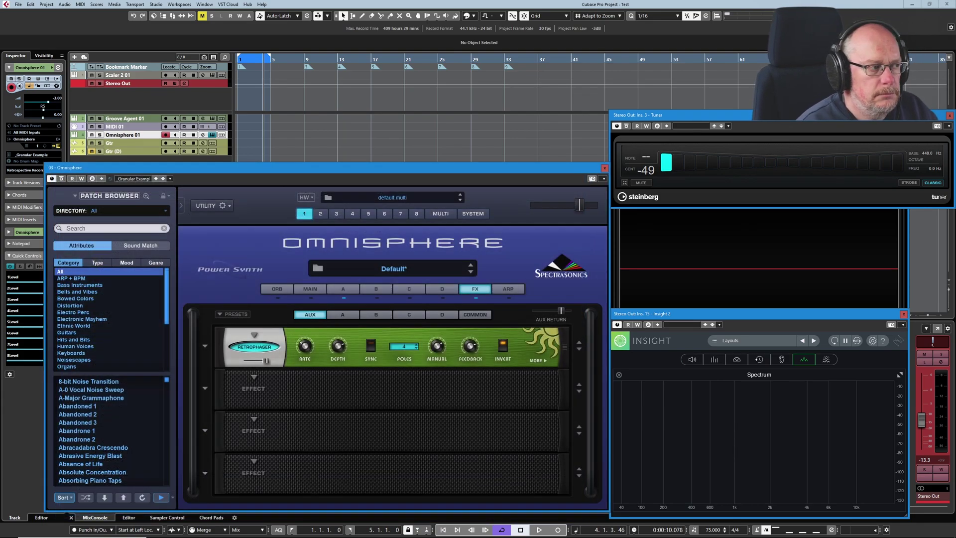
pyautogui.press('Return')
pyautogui.click(204, 344)
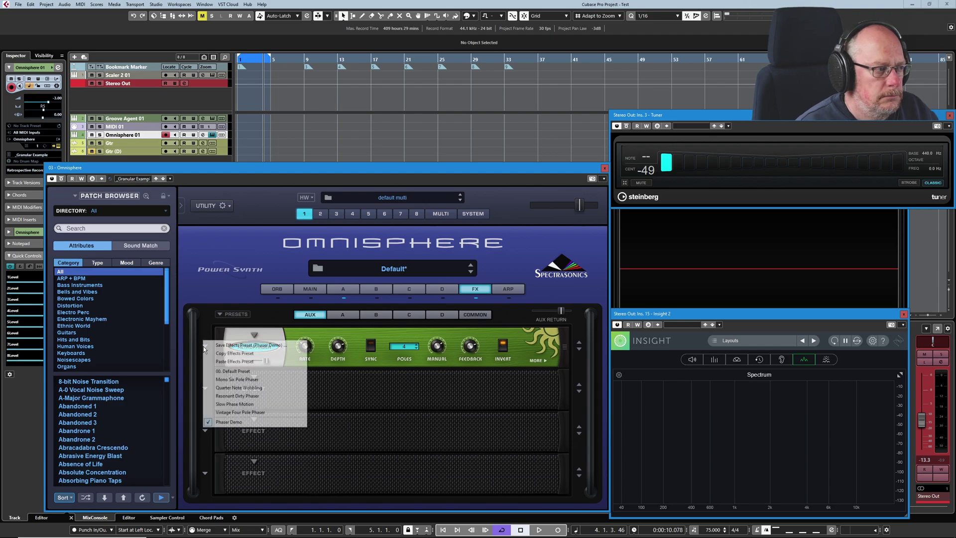
pyautogui.click(324, 335)
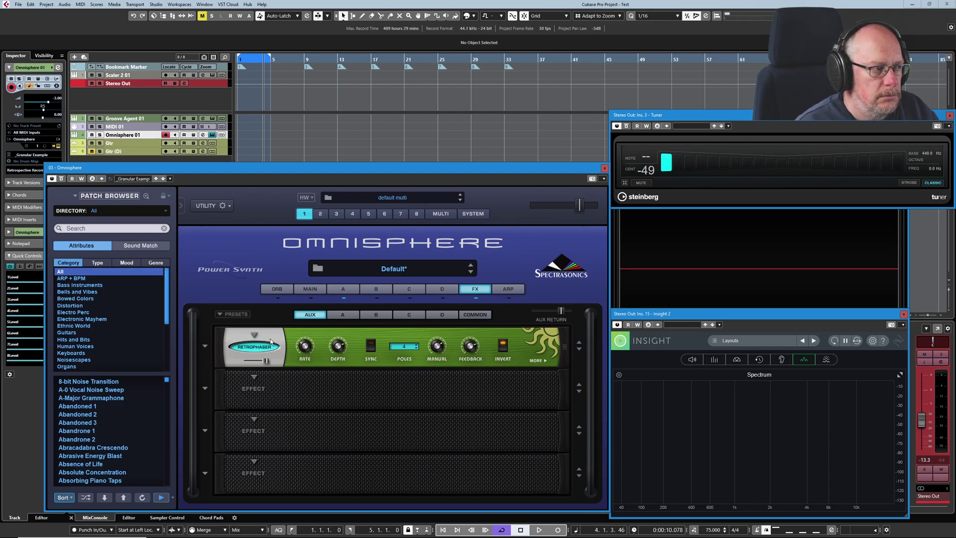
pyautogui.click(254, 336)
# Replace the Retro-Phaser with a PRO-Phaser and look through its presets.
pyautogui.moveTo(276, 360)
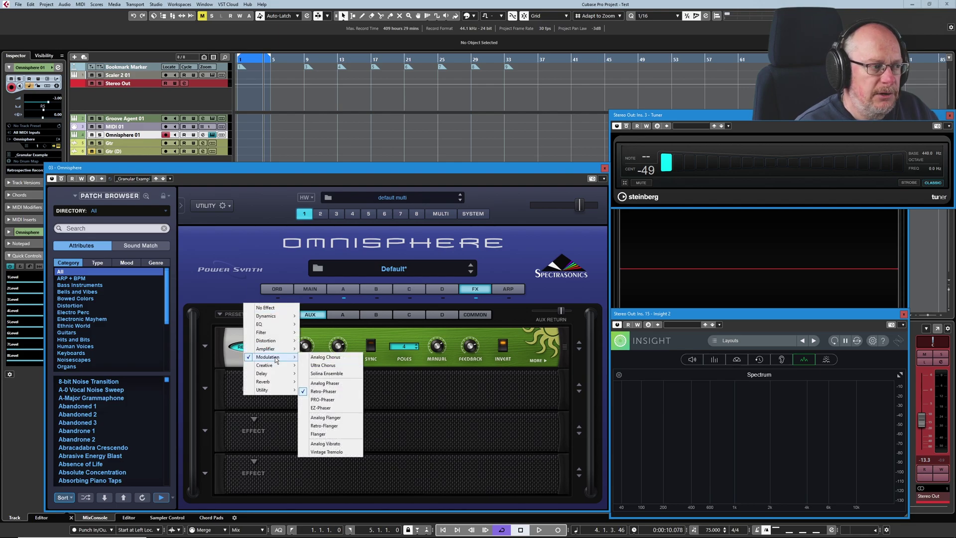
pyautogui.click(322, 399)
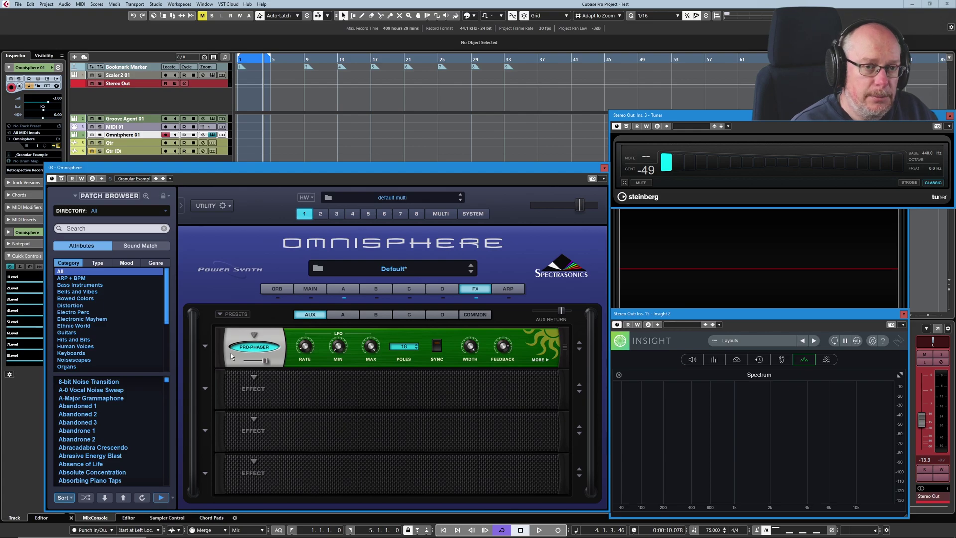
pyautogui.click(205, 346)
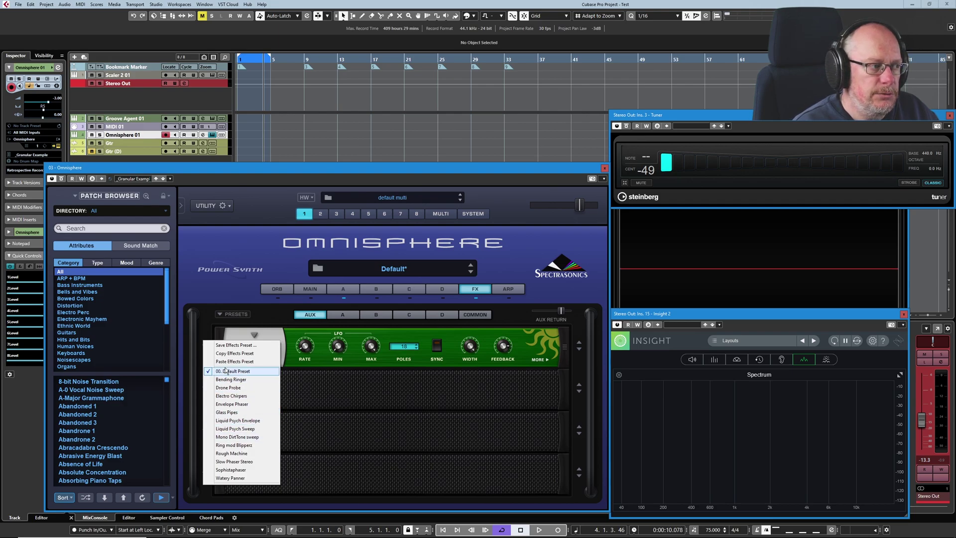
pyautogui.click(254, 337)
# Switch the slot back to Retro-Phaser and confirm 'Phaser Demo' is in its preset list.
pyautogui.click(255, 337)
pyautogui.moveTo(293, 357)
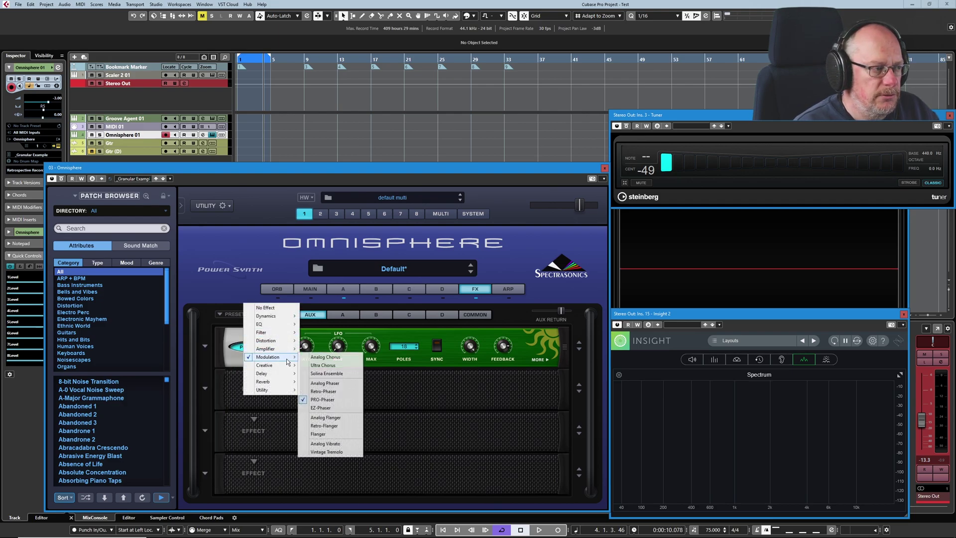
pyautogui.click(323, 396)
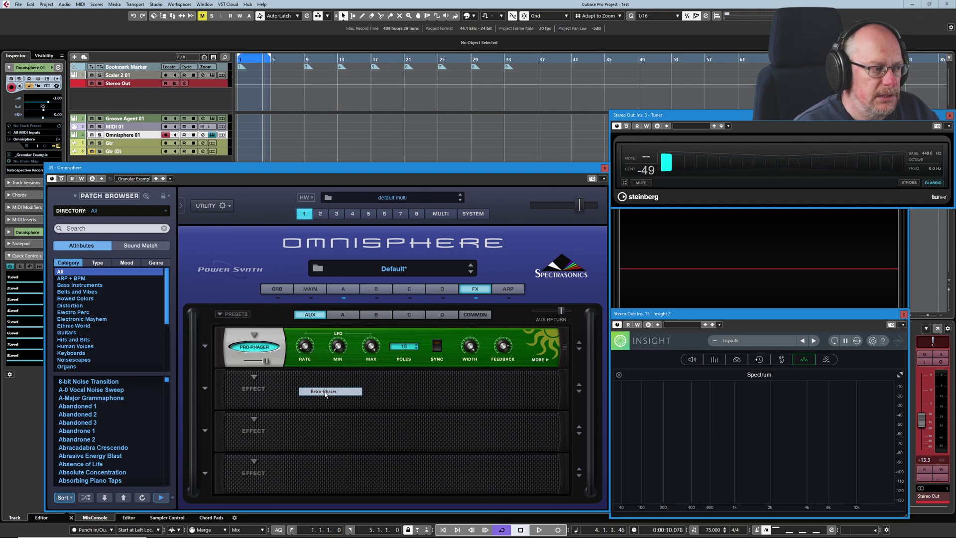
pyautogui.click(205, 346)
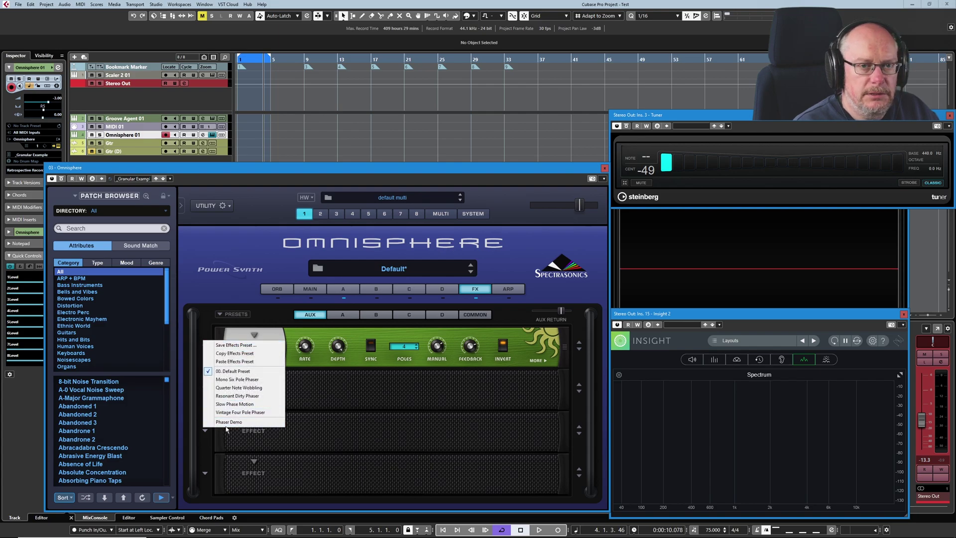
pyautogui.click(275, 340)
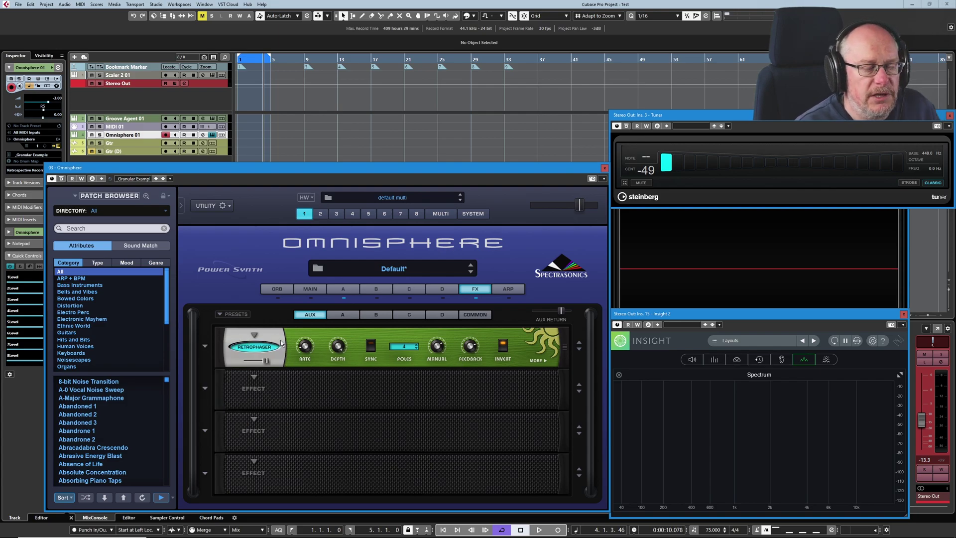
# Load a Colorizers rack preset (Flame, Tape Slammer) into the aux rack, switch Flame off and bypass part FX.
pyautogui.click(222, 315)
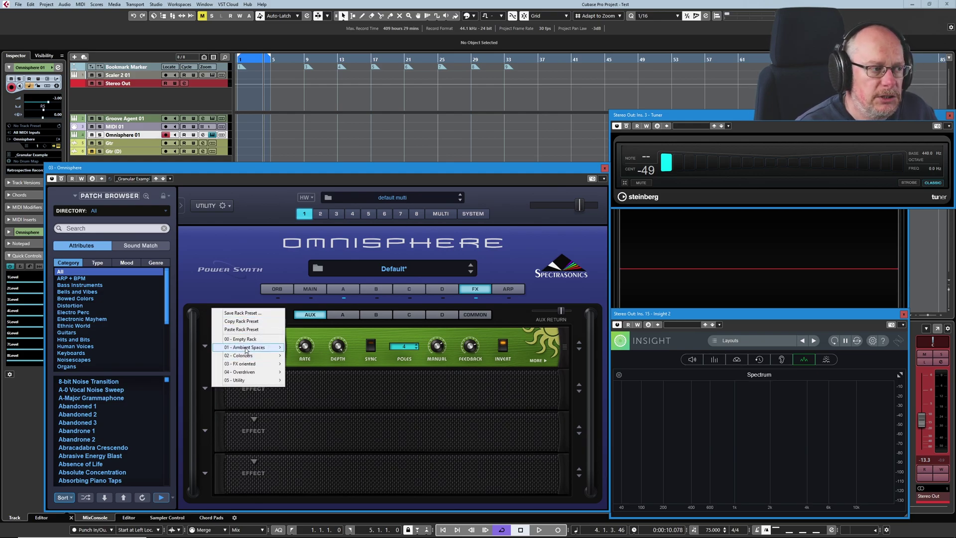
pyautogui.moveTo(246, 350)
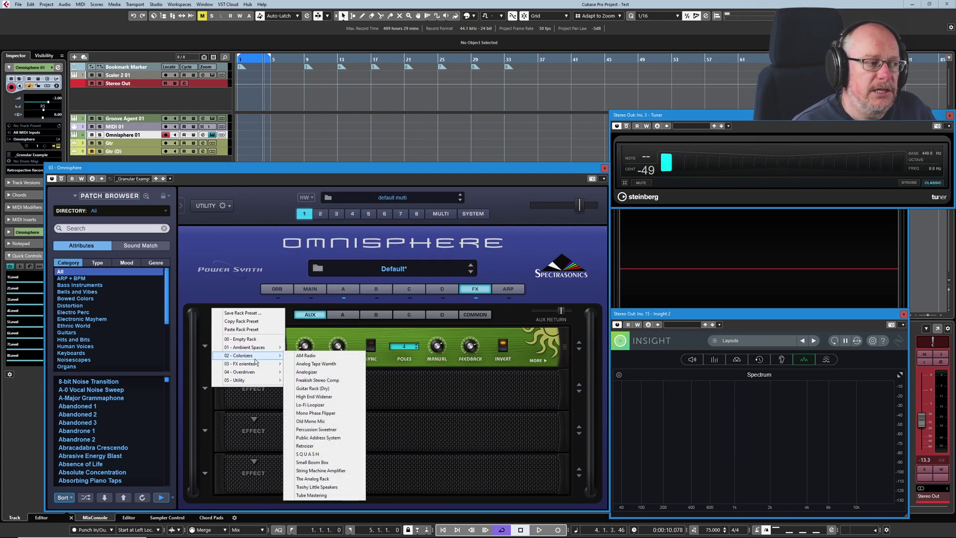
pyautogui.click(306, 372)
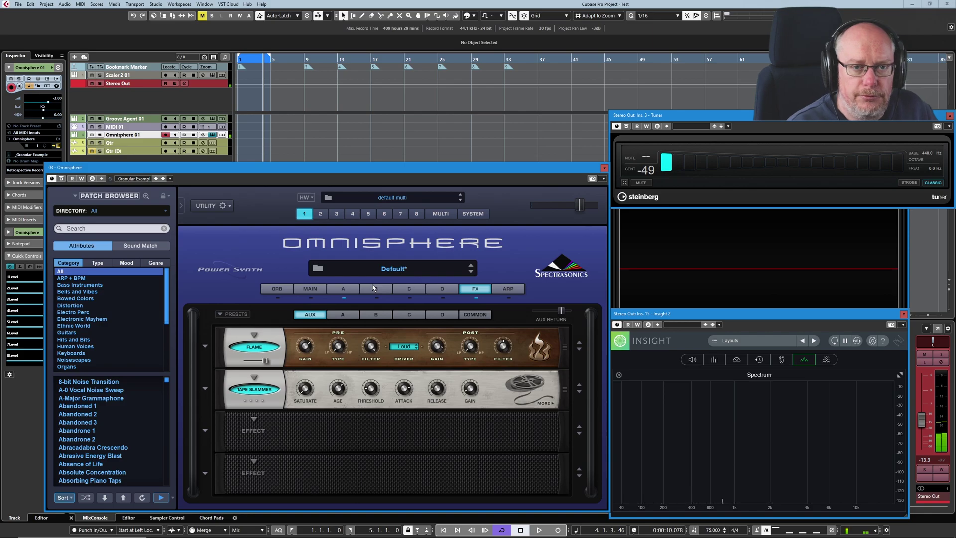
pyautogui.click(258, 349)
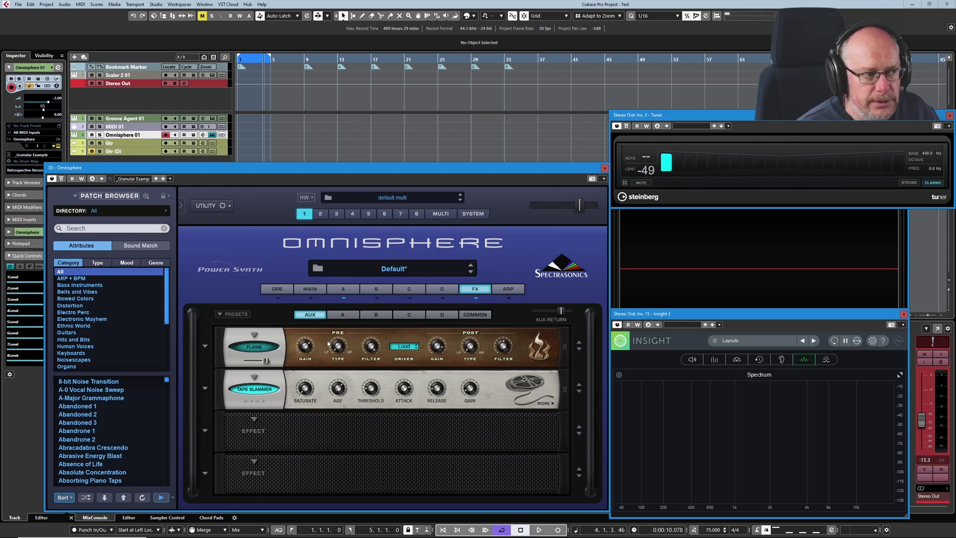
pyautogui.click(476, 297)
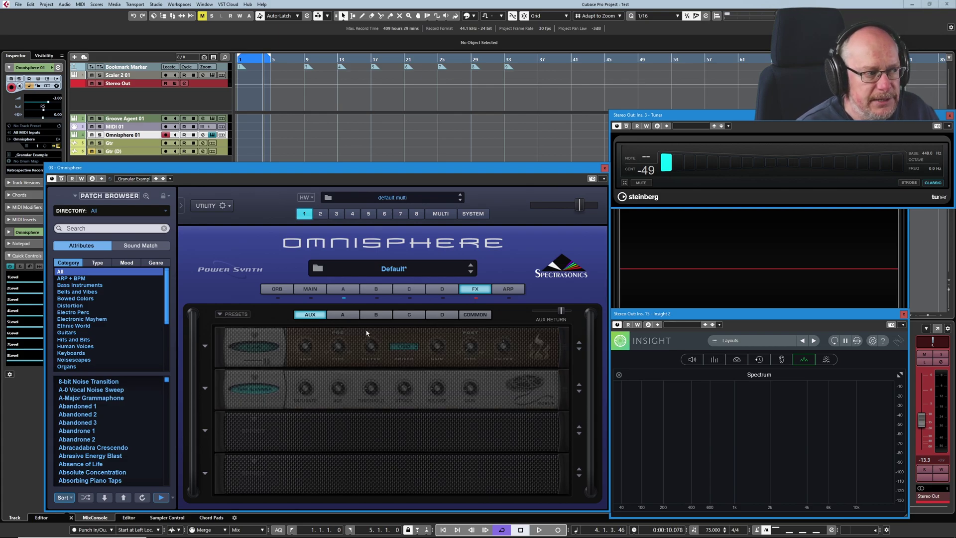
# Cycle through the A, B, C, D and Common FX racks back to Aux, then switch to the Guide PDF.
pyautogui.click(344, 315)
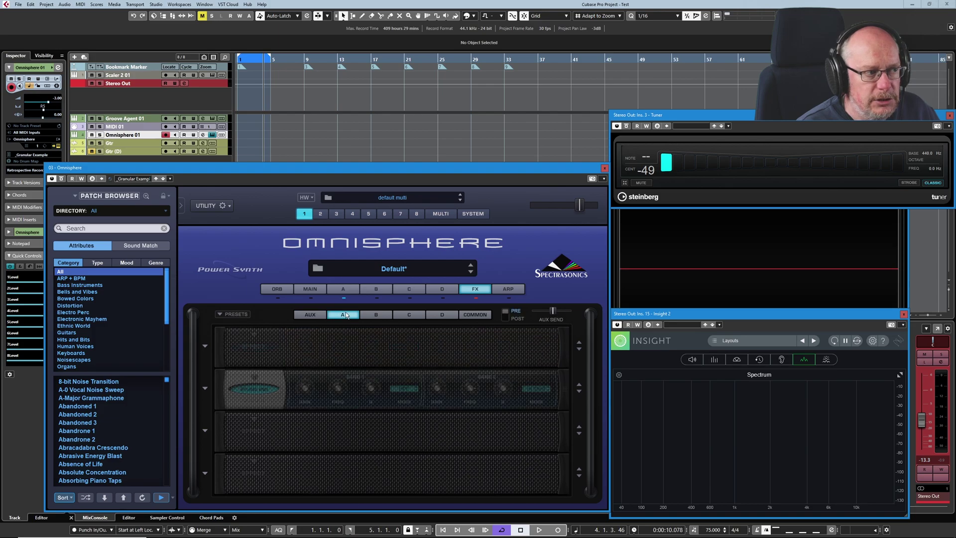
pyautogui.click(383, 315)
pyautogui.click(409, 315)
pyautogui.click(442, 315)
pyautogui.click(475, 314)
pyautogui.click(309, 314)
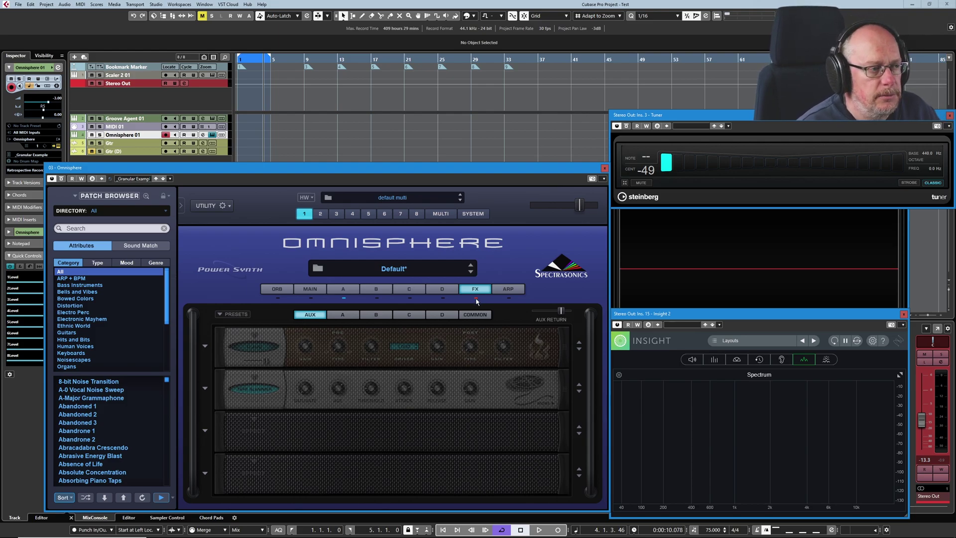
pyautogui.hotkey('alt', 'Tab')
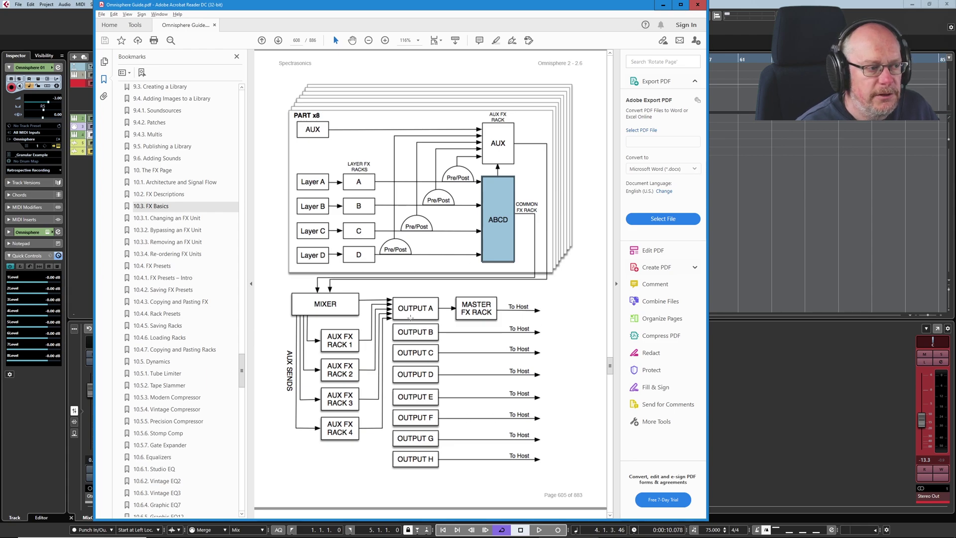
# Select the mixer-to-outputs A–H section of the page 605 FX diagram.
pyautogui.moveTo(286, 287); pyautogui.dragTo(576, 452)
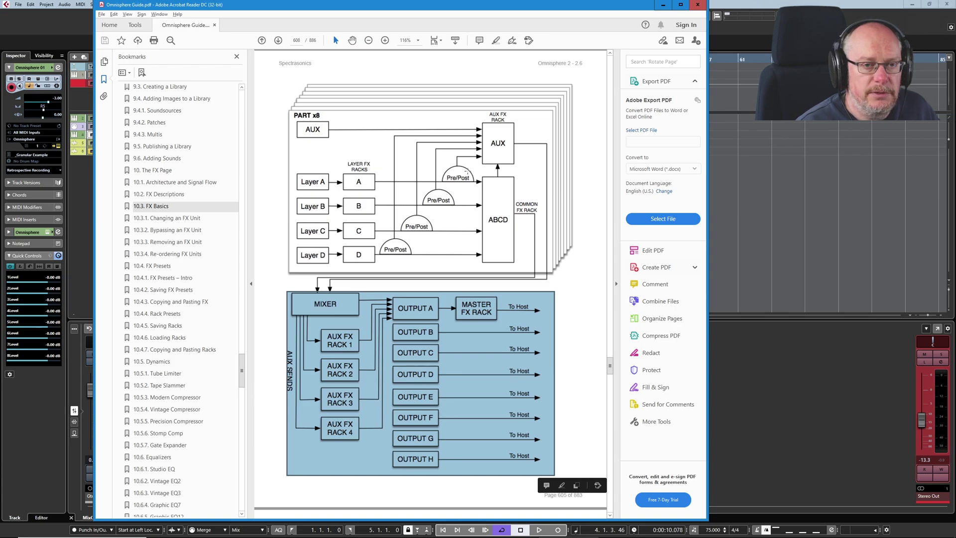
# Leave the guide and show the multi's Mixer FX page, where Aux 1 holds EZ-Verb.
pyautogui.click(663, 4)
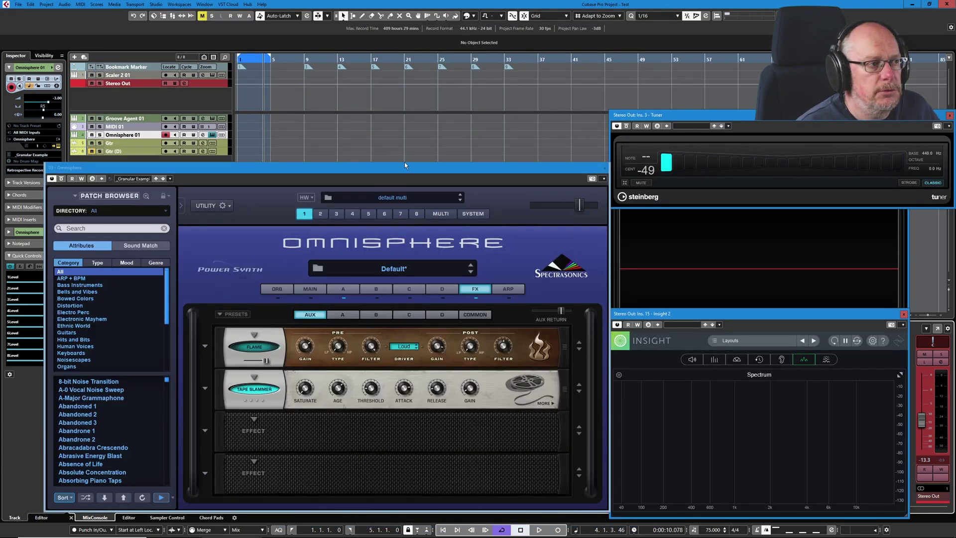
pyautogui.click(438, 214)
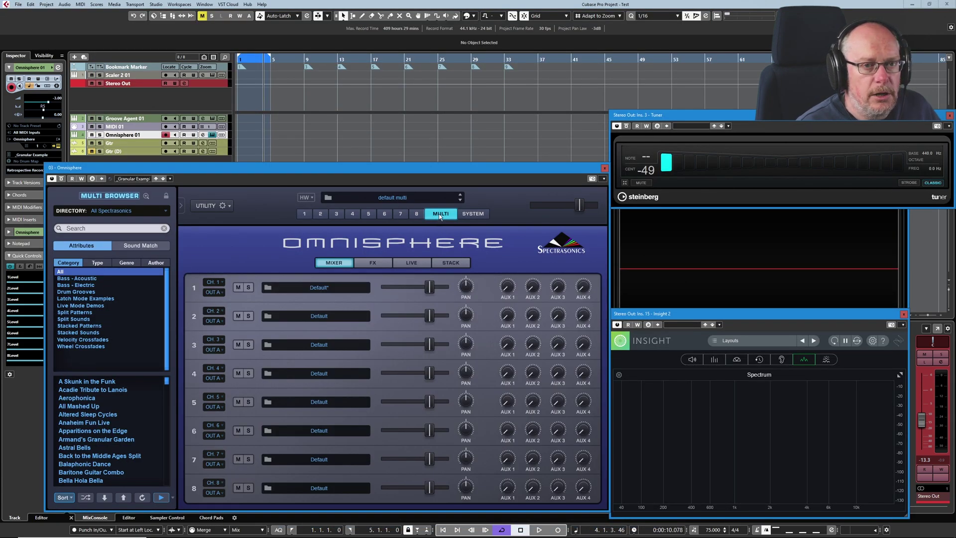
pyautogui.click(372, 264)
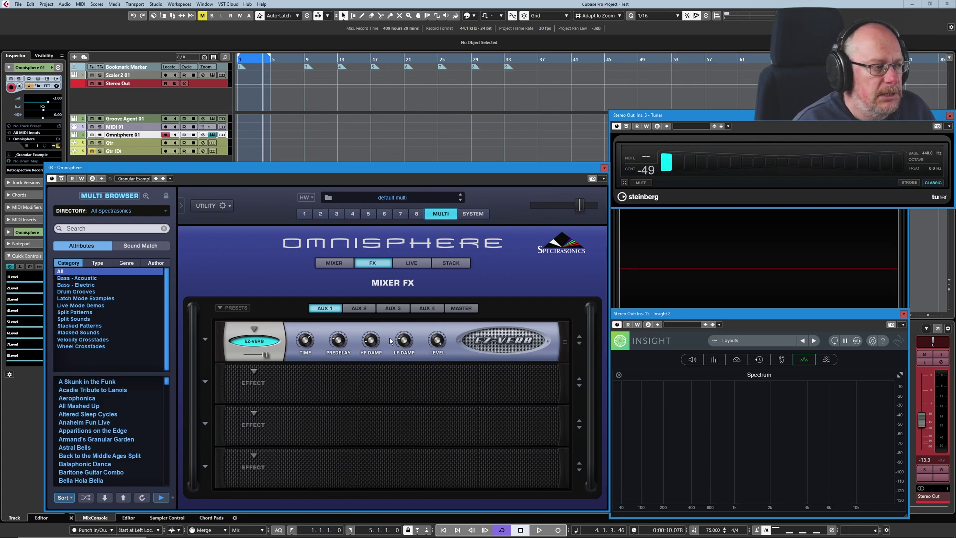
# Browse the rack presets and EZ-Verb presets, then look over the AUX 2–4 racks before returning to AUX 1.
pyautogui.click(219, 308)
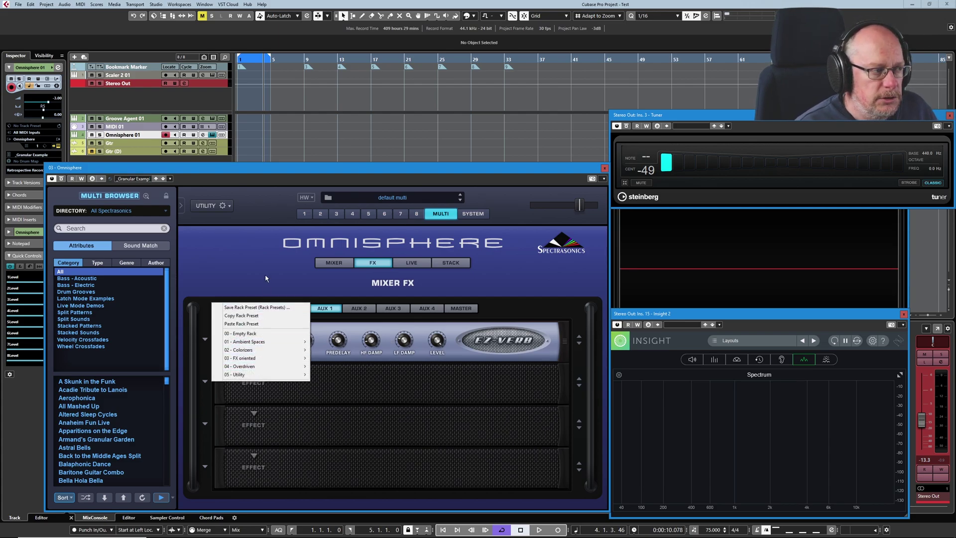
pyautogui.click(264, 275)
pyautogui.click(207, 338)
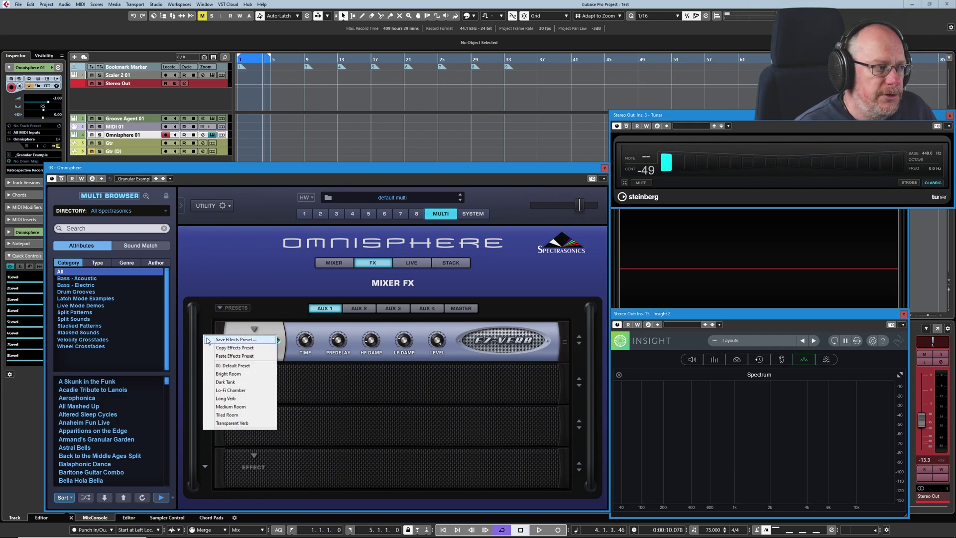
pyautogui.click(244, 324)
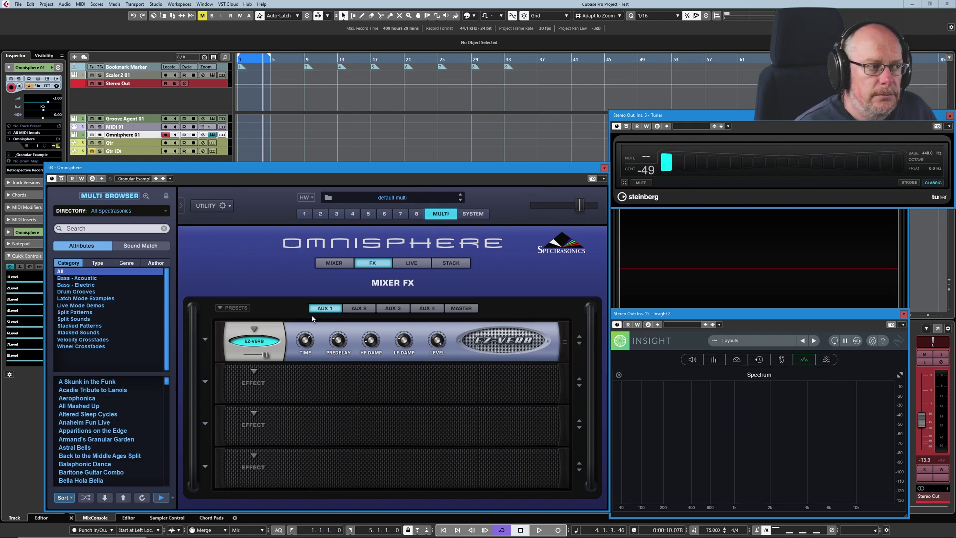
pyautogui.click(359, 308)
pyautogui.click(393, 308)
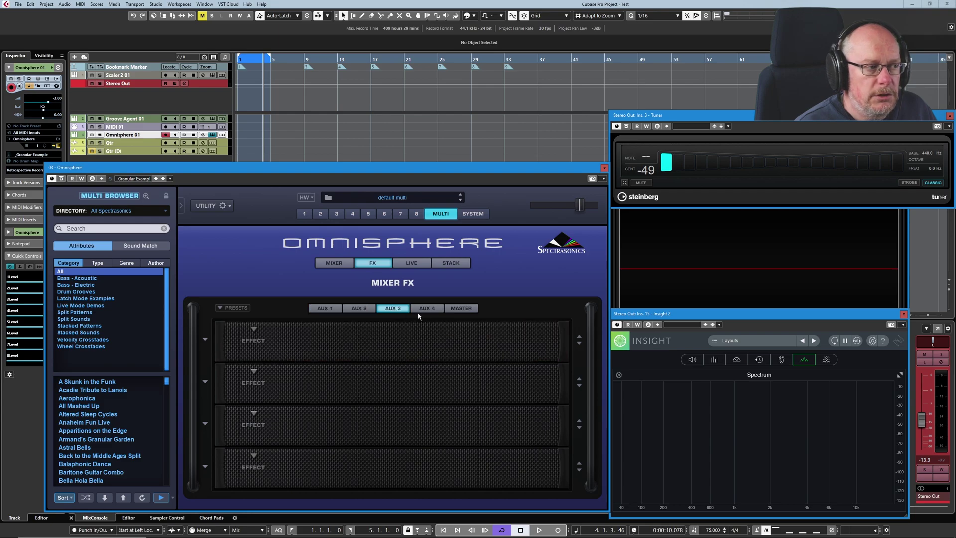
pyautogui.click(427, 309)
pyautogui.click(332, 308)
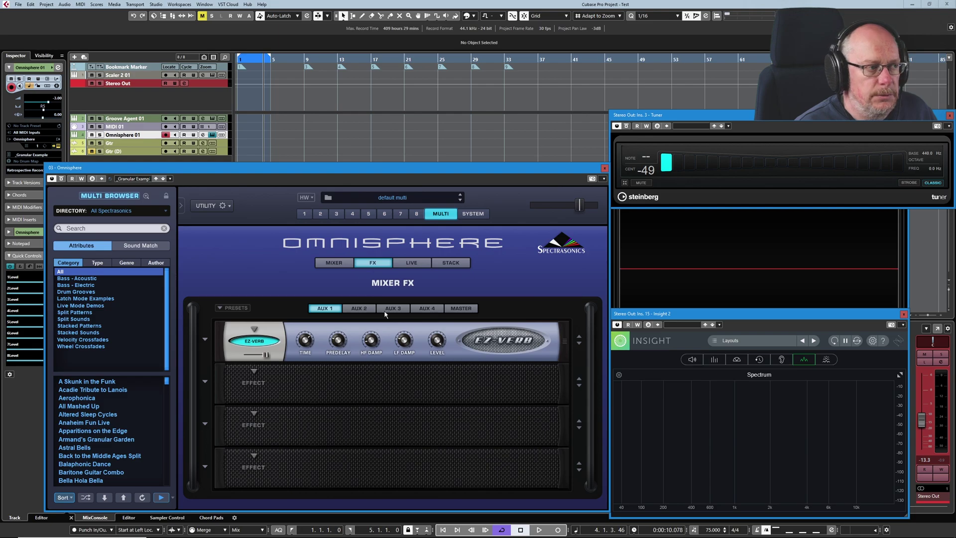
# Load Modulation > Retro-Phaser into AUX 1's second slot after EZ-Verb, then return to the multi mixer.
pyautogui.click(254, 371)
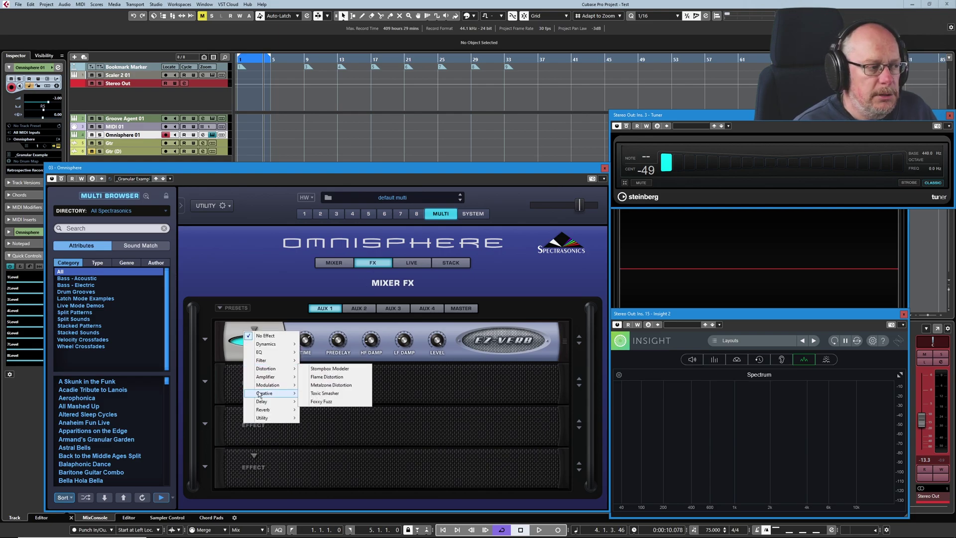
pyautogui.moveTo(263, 388)
pyautogui.click(323, 419)
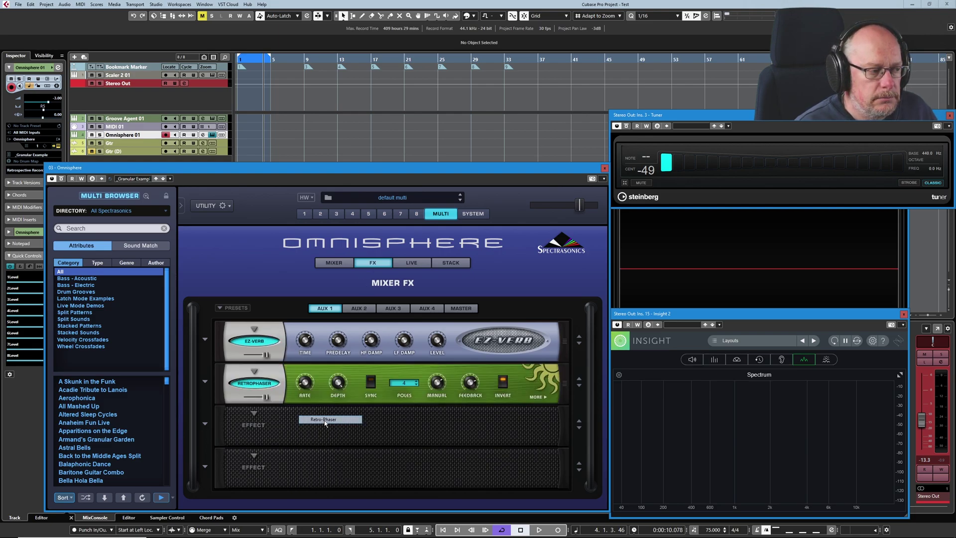
pyautogui.click(338, 264)
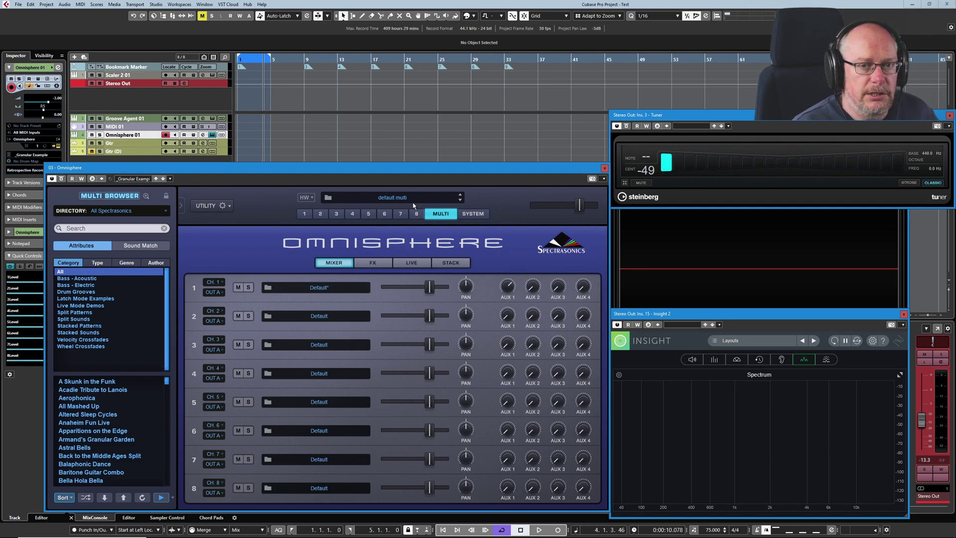
# Bypass part 1's own FX rack on its FX page.
pyautogui.click(373, 263)
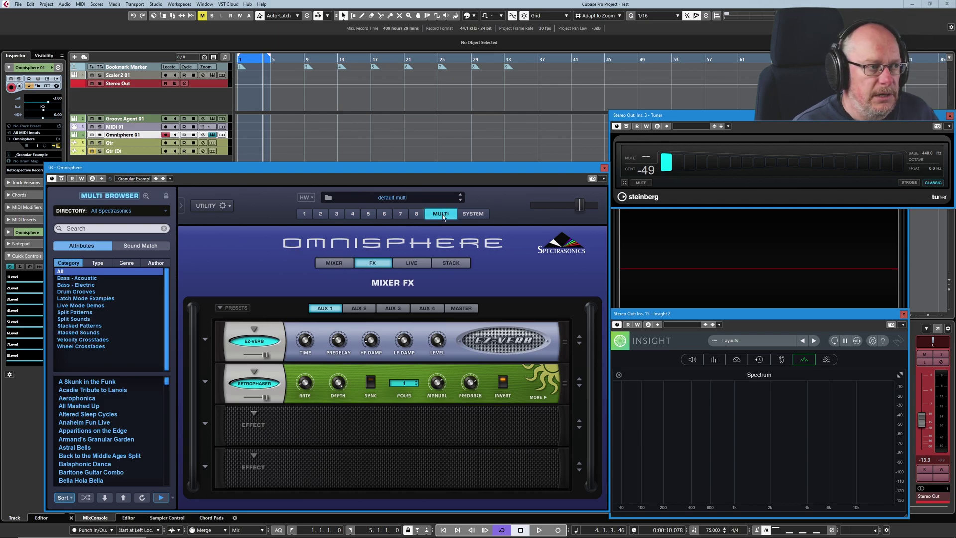
pyautogui.click(304, 215)
pyautogui.click(476, 298)
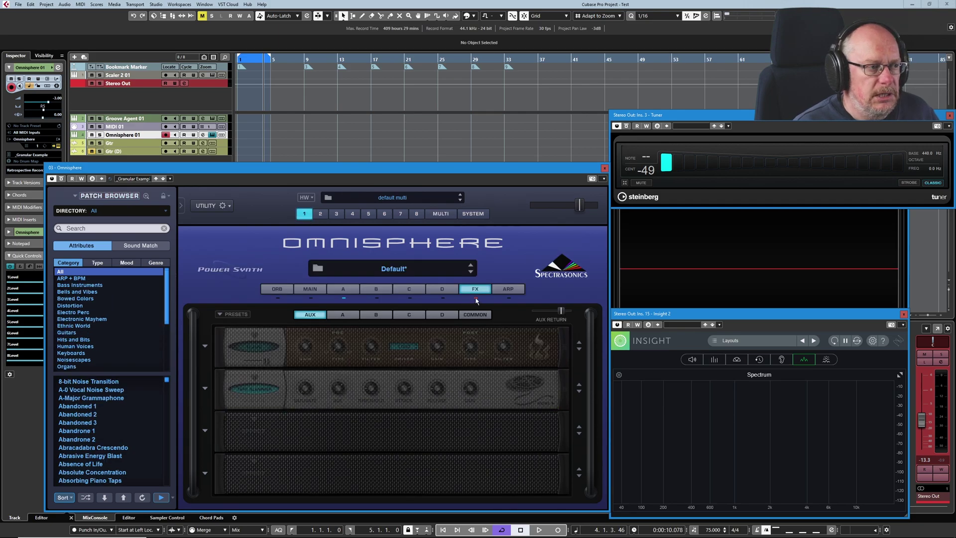
# Go back to the multi's Mixer FX racks holding EZ-Verb and Retro-Phaser on Aux 1.
pyautogui.click(441, 213)
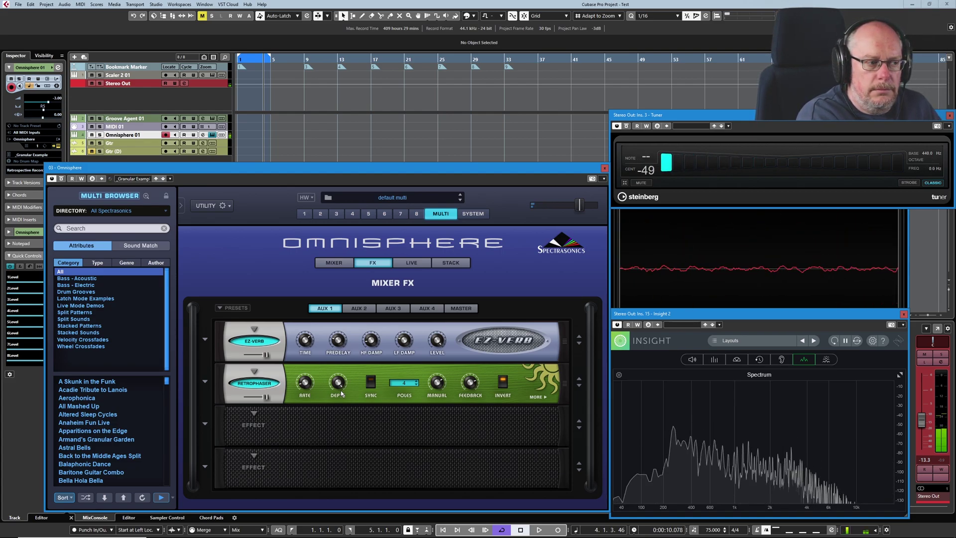
pyautogui.click(330, 263)
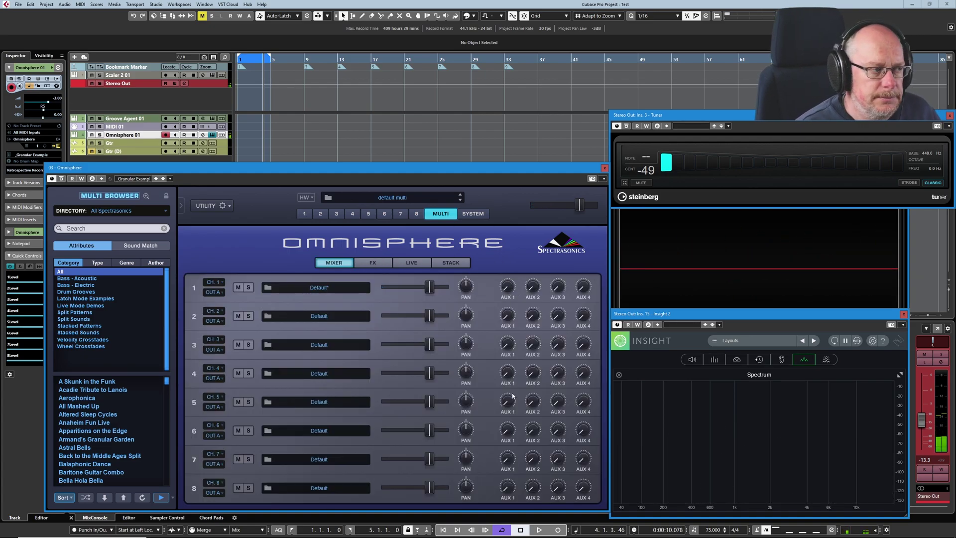
pyautogui.click(373, 263)
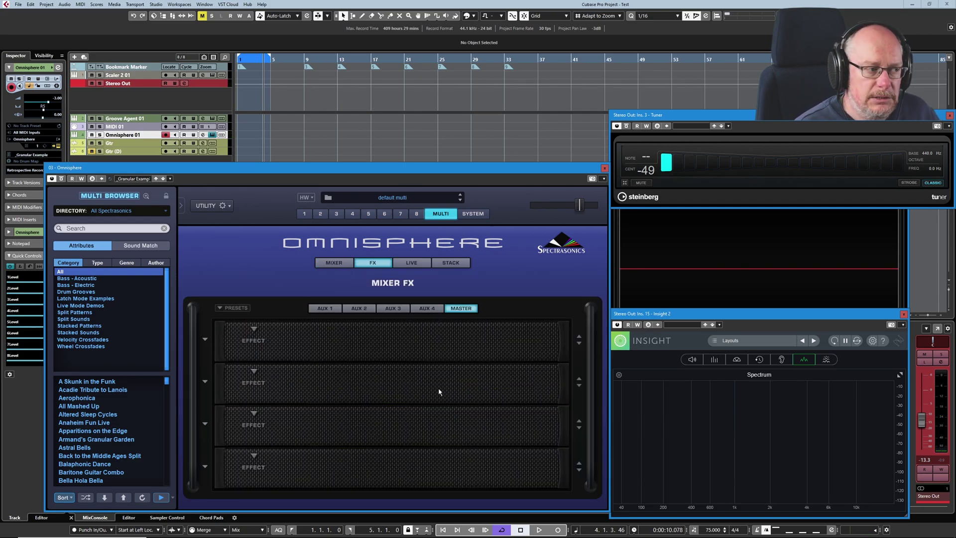
# Switch to the Omnisphere Guide's page 605 diagram of the Master FX rack on Output A.
pyautogui.hotkey('alt', 'Tab')
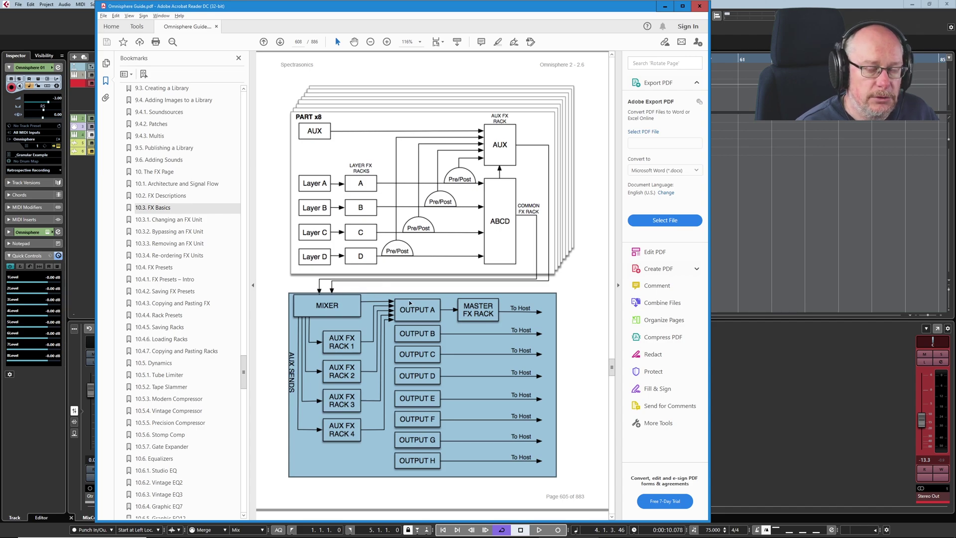
# Deselect the mixer and outputs diagram in the guide and return to Omnisphere in Cubase.
pyautogui.click(384, 402)
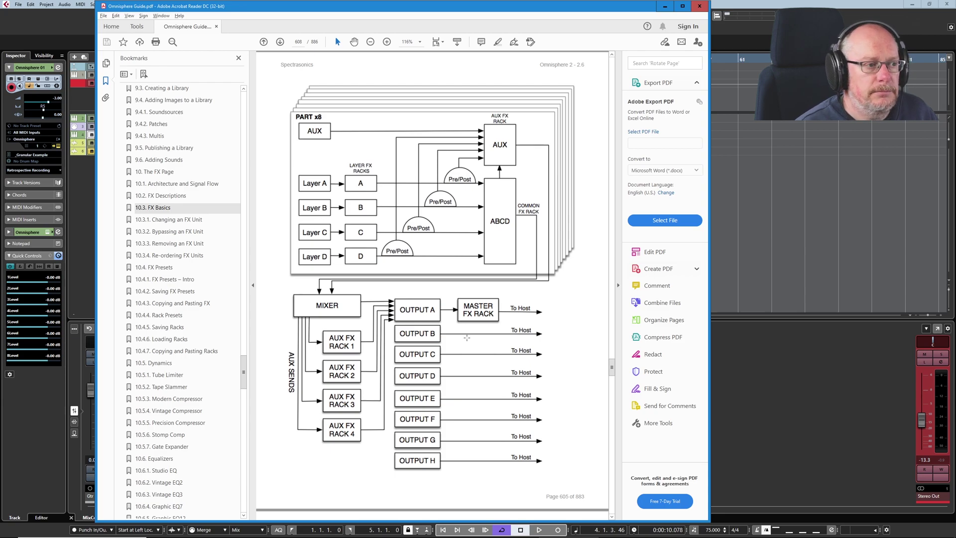
pyautogui.hotkey('alt', 'Tab')
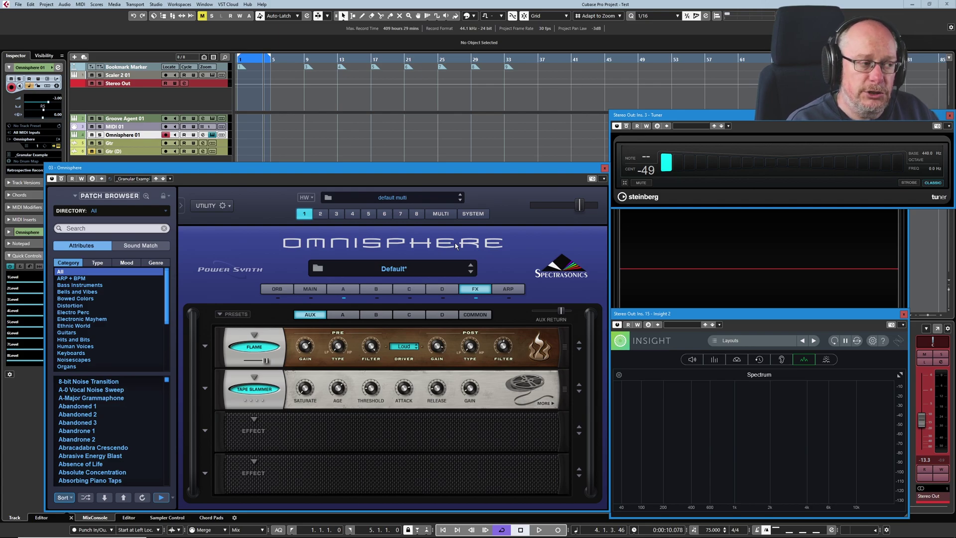
pyautogui.click(355, 316)
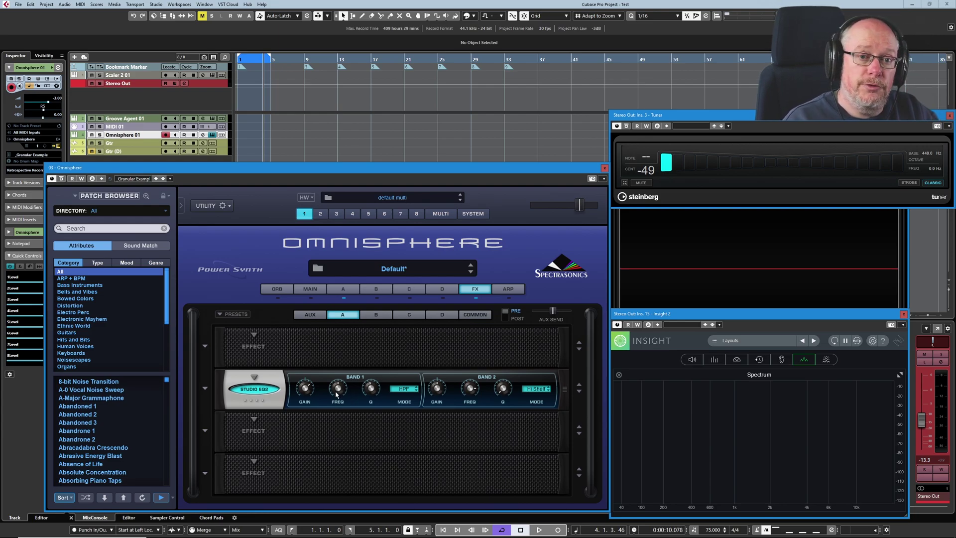
pyautogui.click(307, 316)
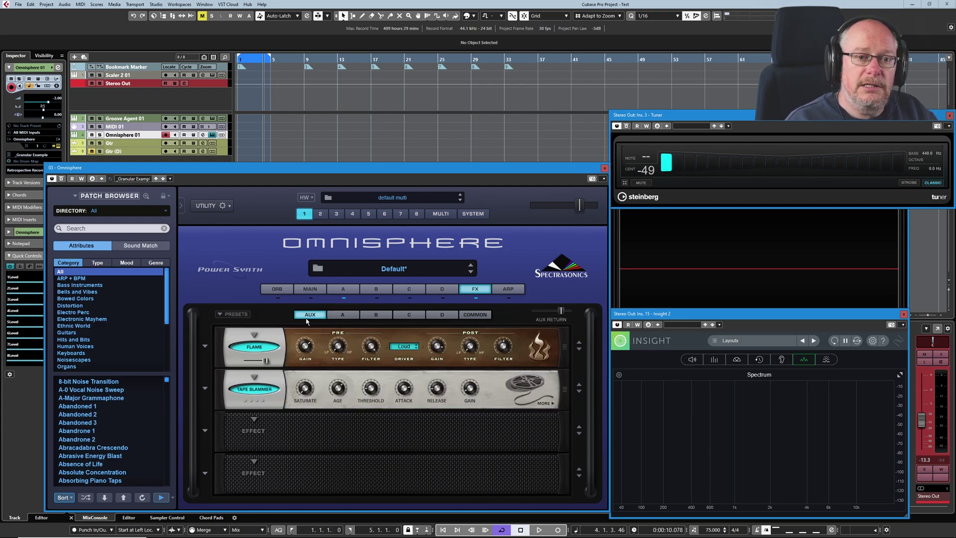